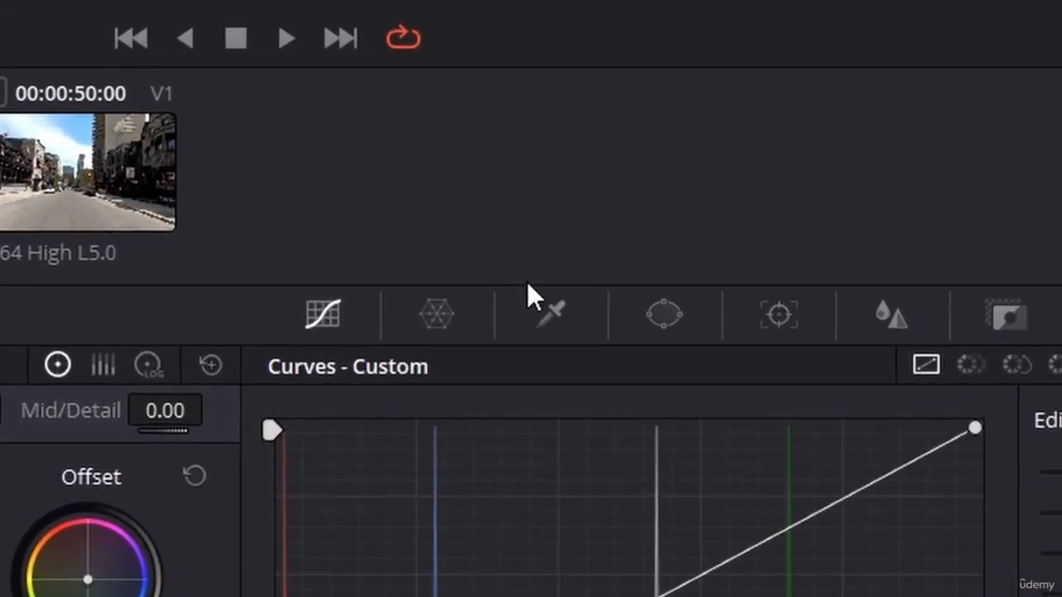
Step: Sample the green background with the HSL qualifier: Hue centre 69.8, Saturation 13.6–17.6, Luminance 56–66
click(541, 321)
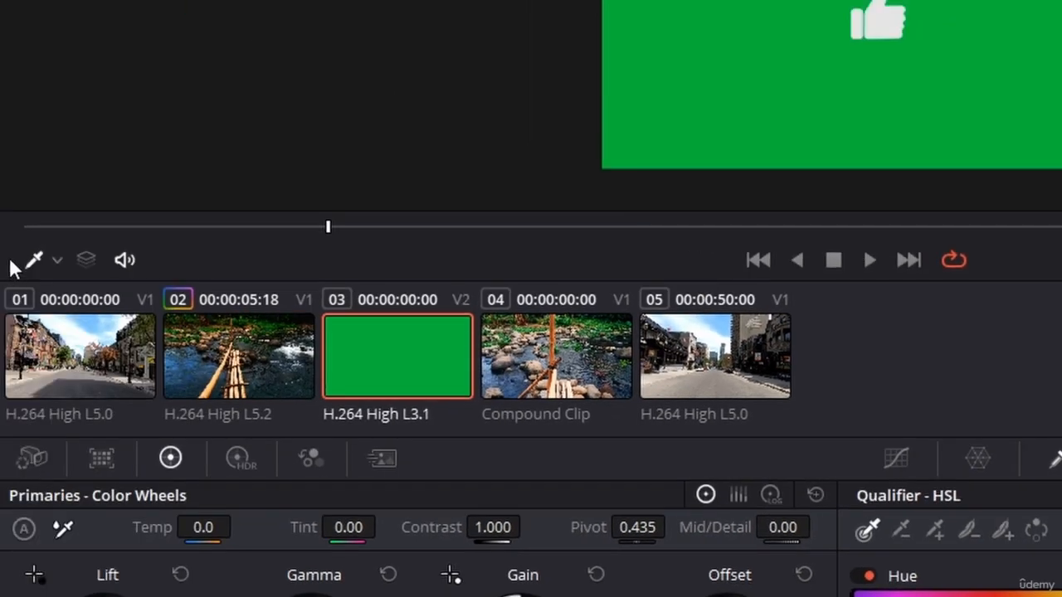
click(37, 263)
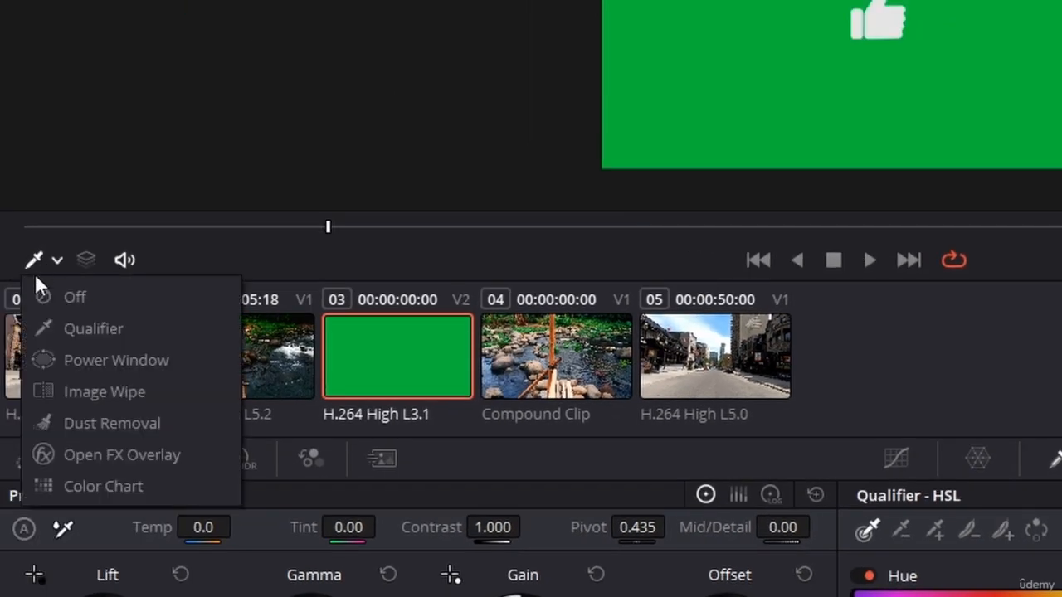
click(95, 327)
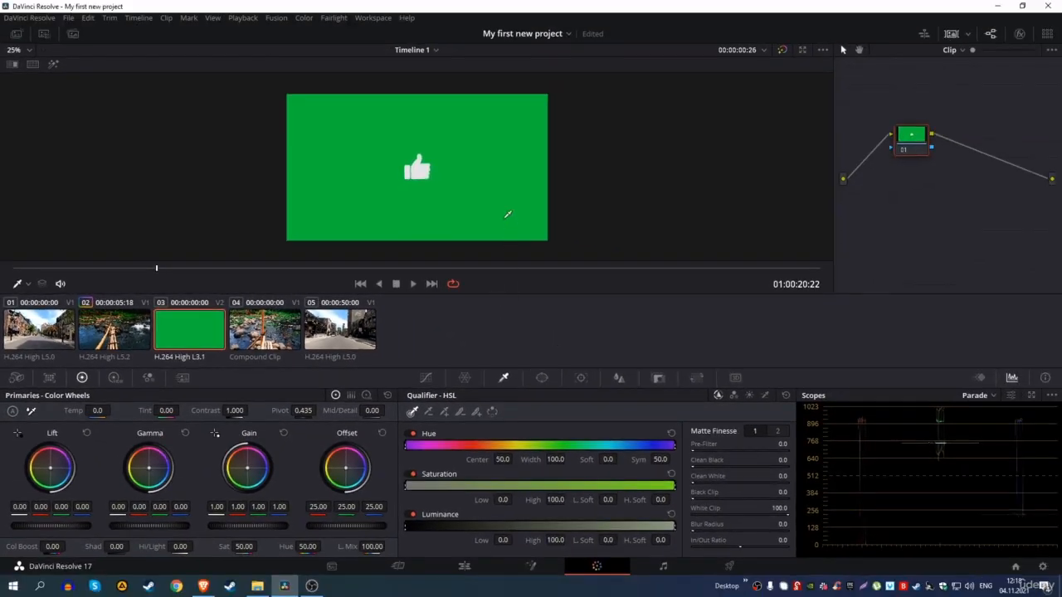
click(489, 151)
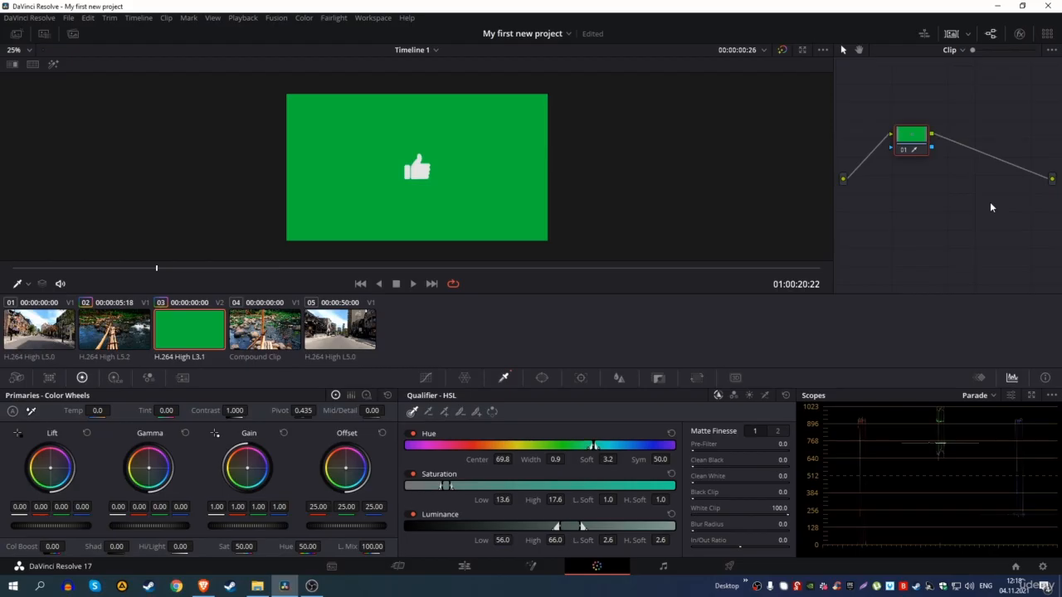
right_click(989, 201)
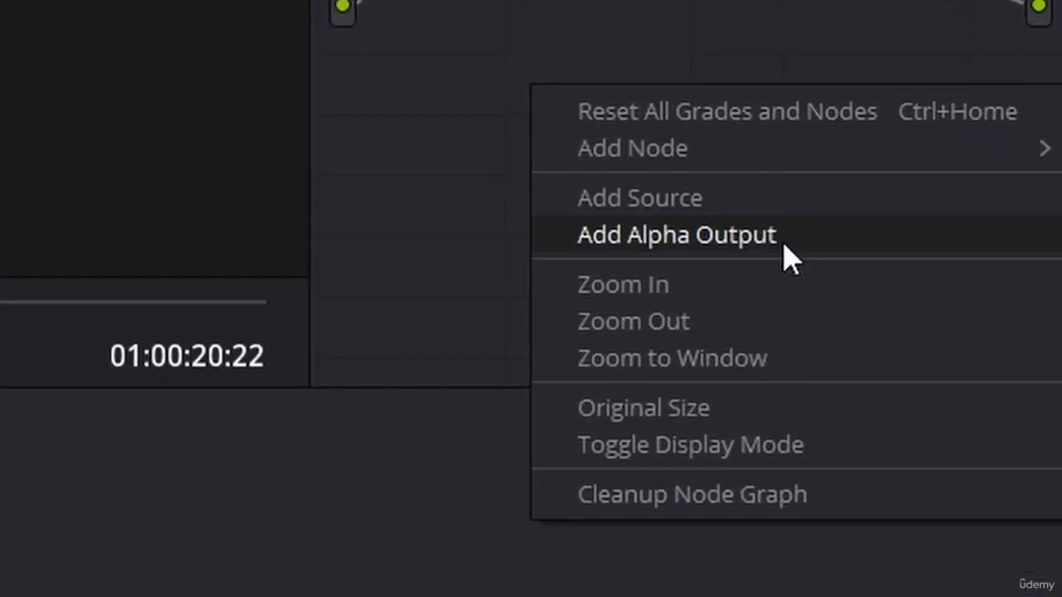
Step: Feed the node's key into a new alpha output and widen the qualifier to Hue width 26.6
click(788, 253)
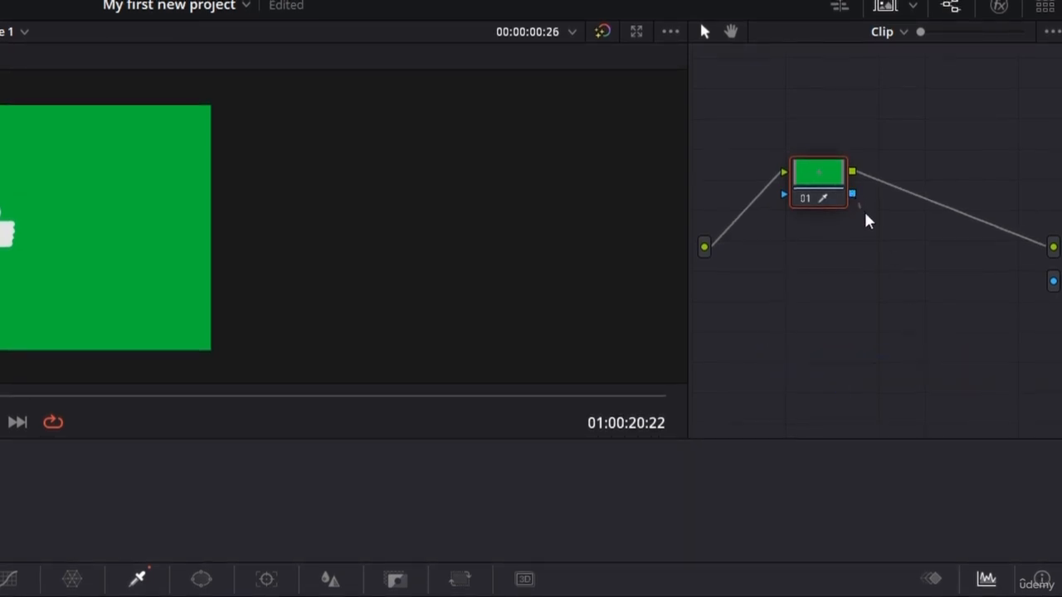
drag(894, 243, 1053, 282)
scroll(291, 213, up, 2)
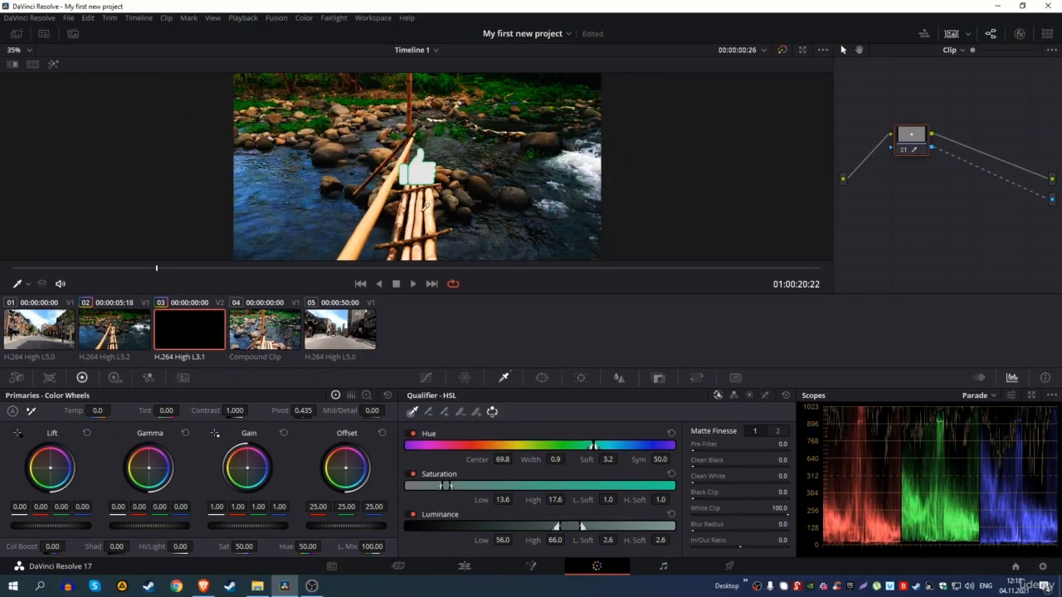
scroll(424, 206, up, 8)
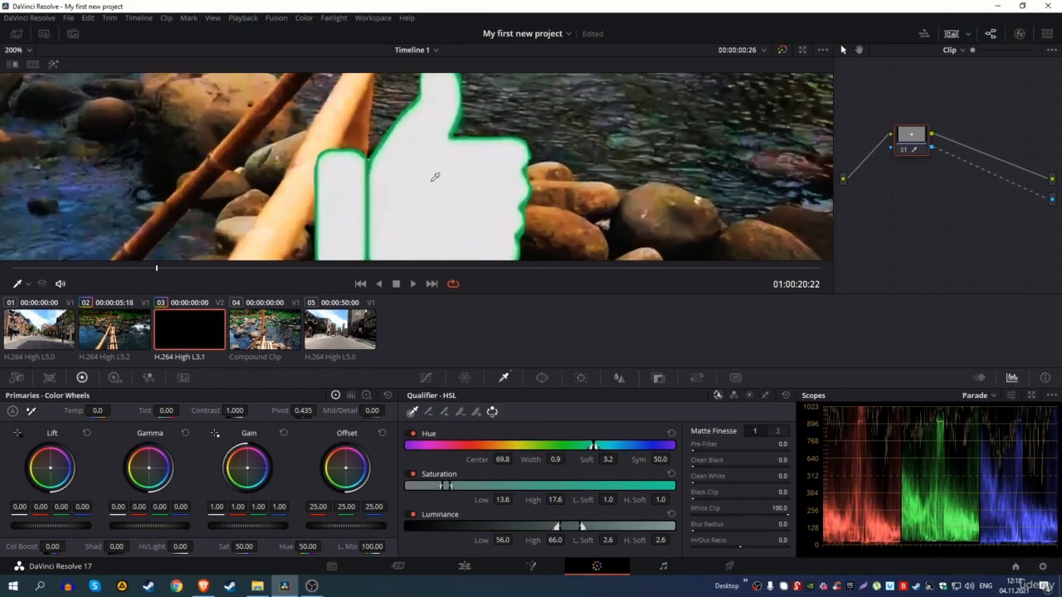
scroll(435, 177, up, 1)
mouse_move(595, 448)
mouse_down()
mouse_move(580, 449)
mouse_move(608, 445)
mouse_up()
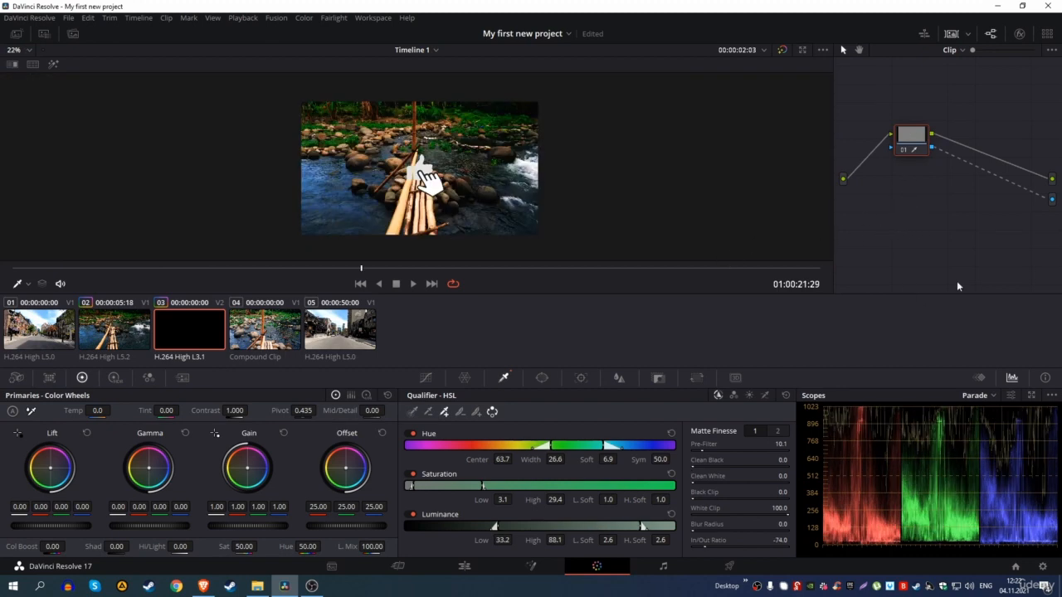
Step: On river clip 02, insert a new corrector node between node 01 and the output
click(130, 324)
right_click(917, 198)
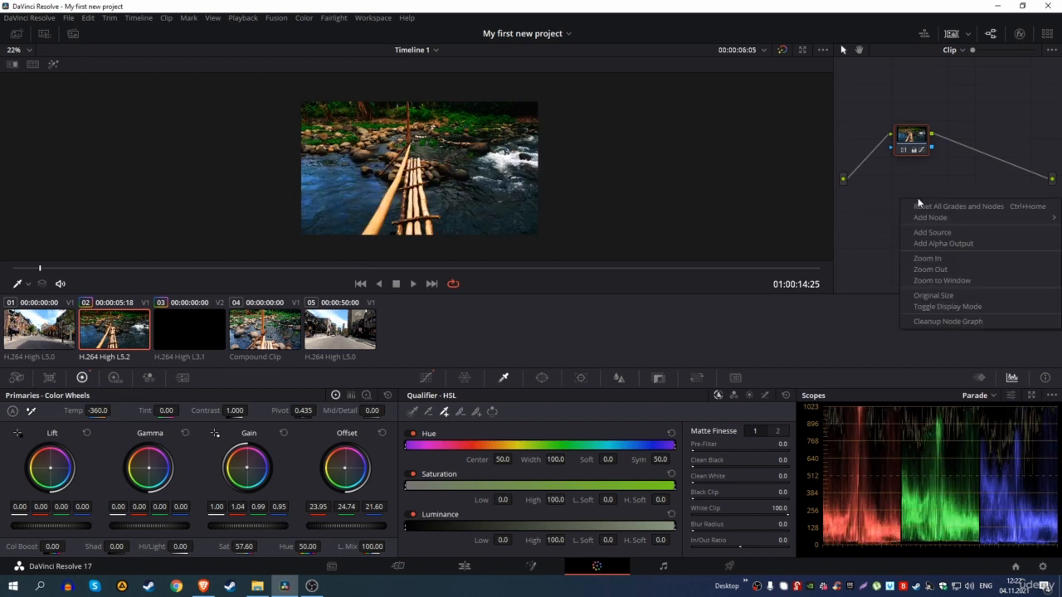
mouse_move(930, 217)
click(854, 218)
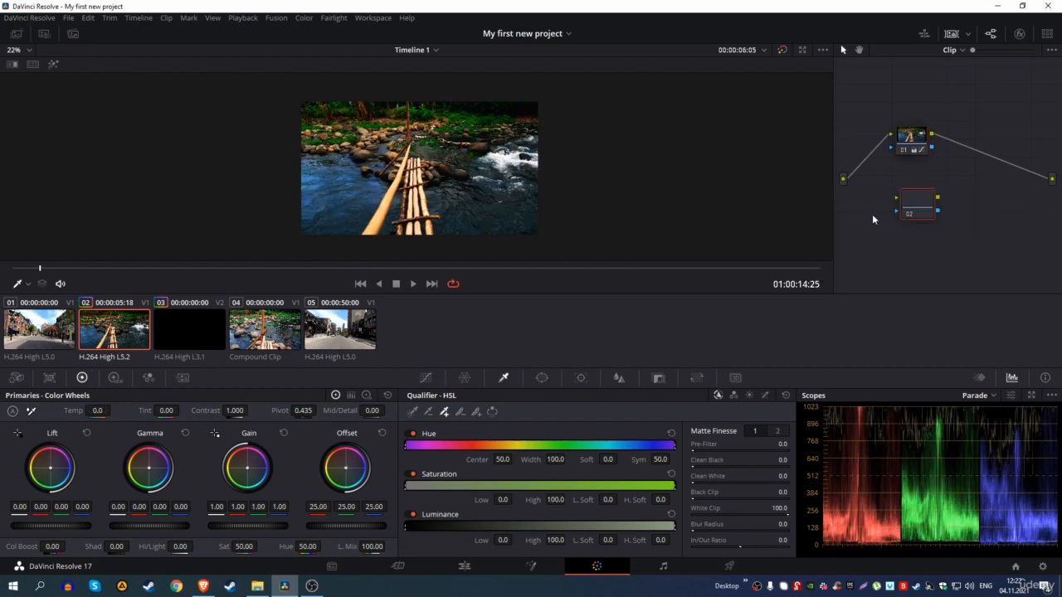
drag(925, 187, 960, 159)
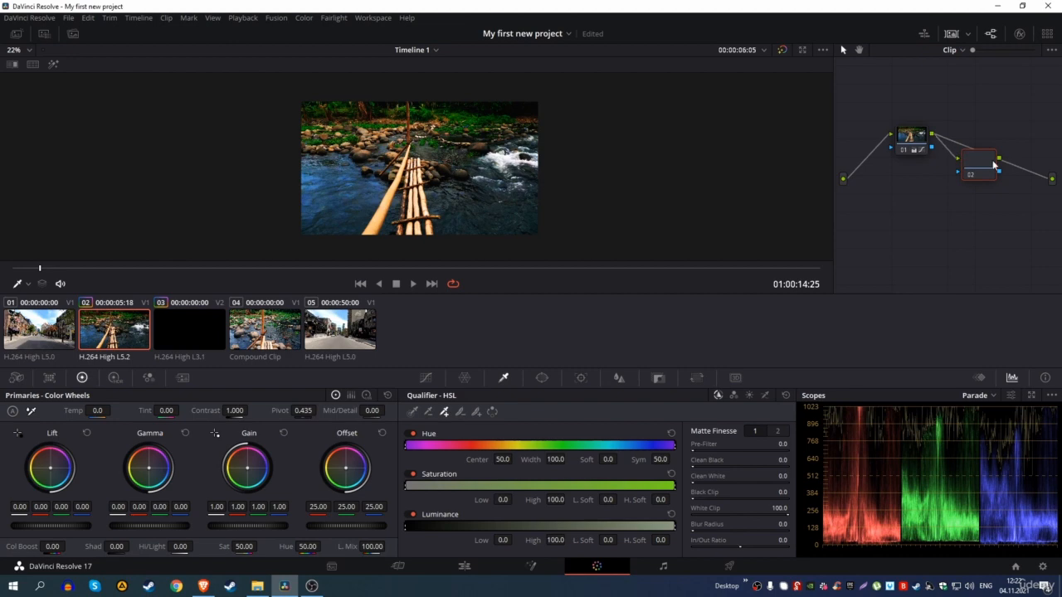
drag(976, 166, 978, 135)
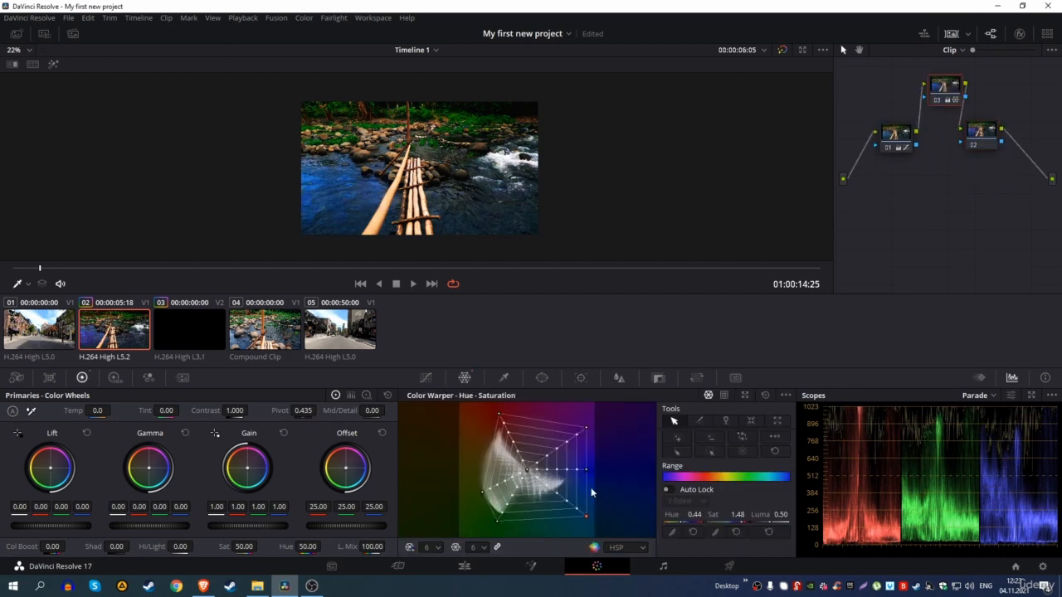
Step: Drag Color Warper points to deepen and saturate the blue of the water
drag(586, 473, 597, 511)
scroll(489, 224, up, 3)
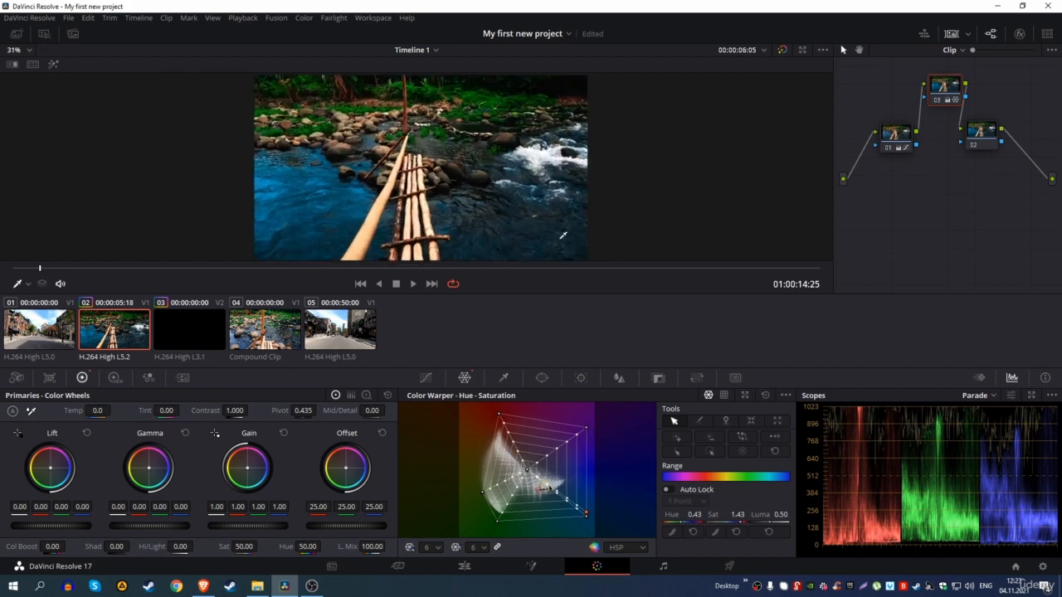
scroll(562, 235, down, 2)
drag(587, 428, 608, 514)
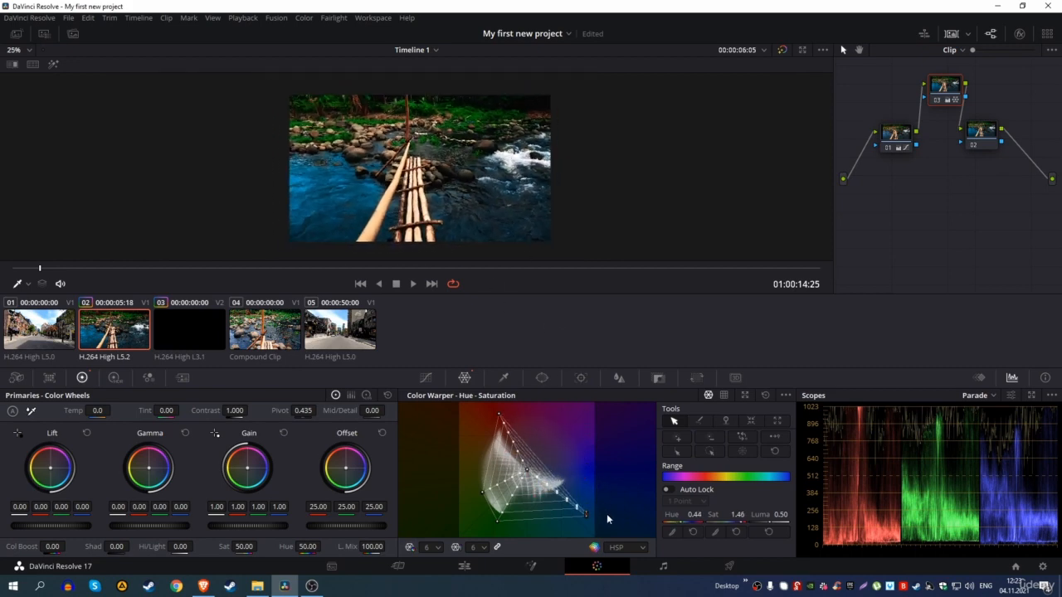
drag(527, 470, 514, 471)
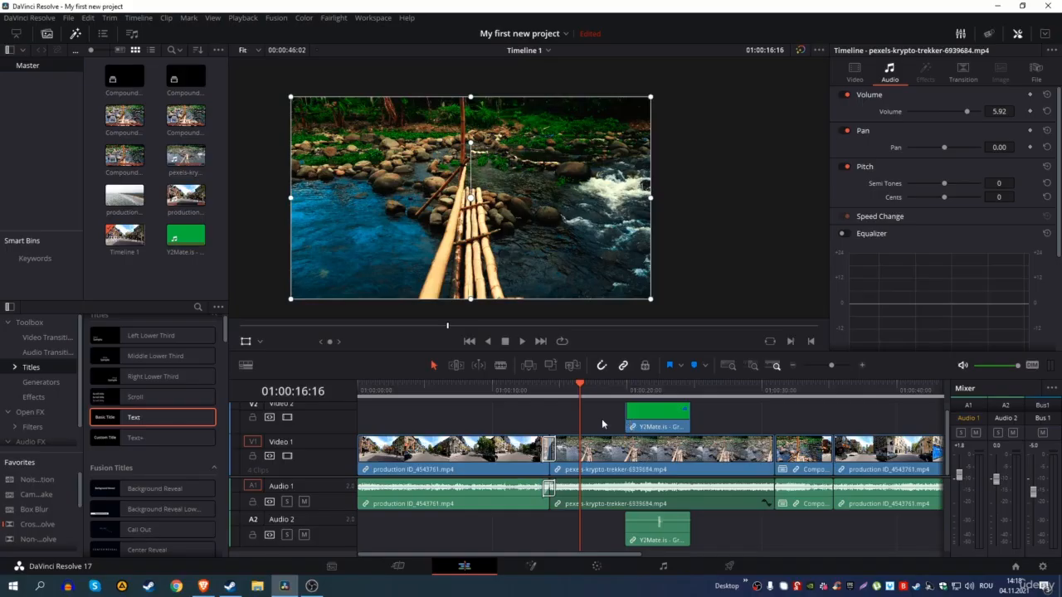
Step: Delete the green thumbs-up clip from track V2 of the timeline
click(653, 423)
key(Delete)
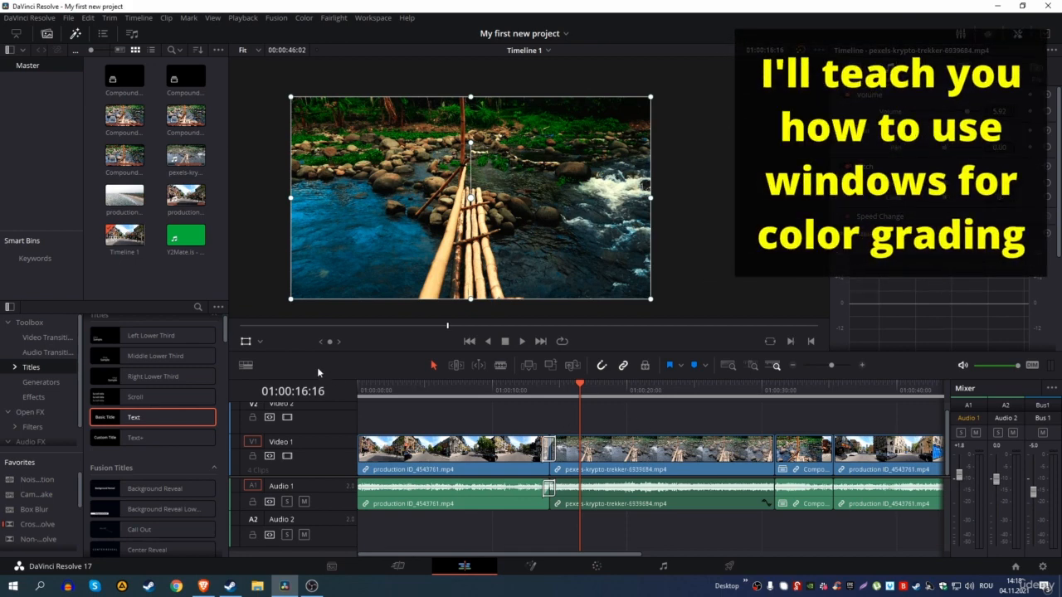
click(246, 342)
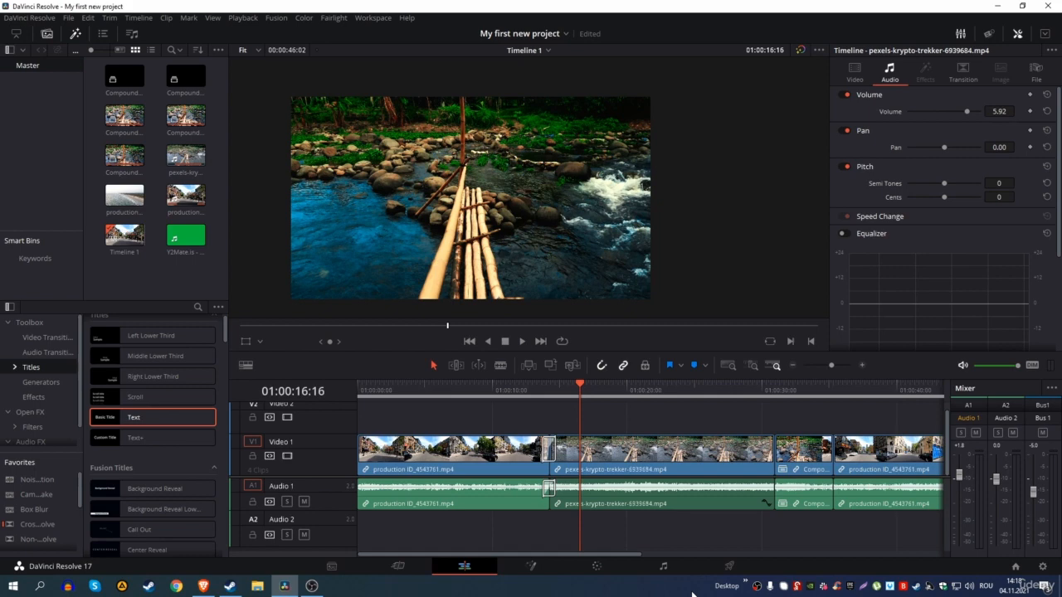
Step: Show the river clip's Custom Curves on the Color page and widen the node graph
click(604, 571)
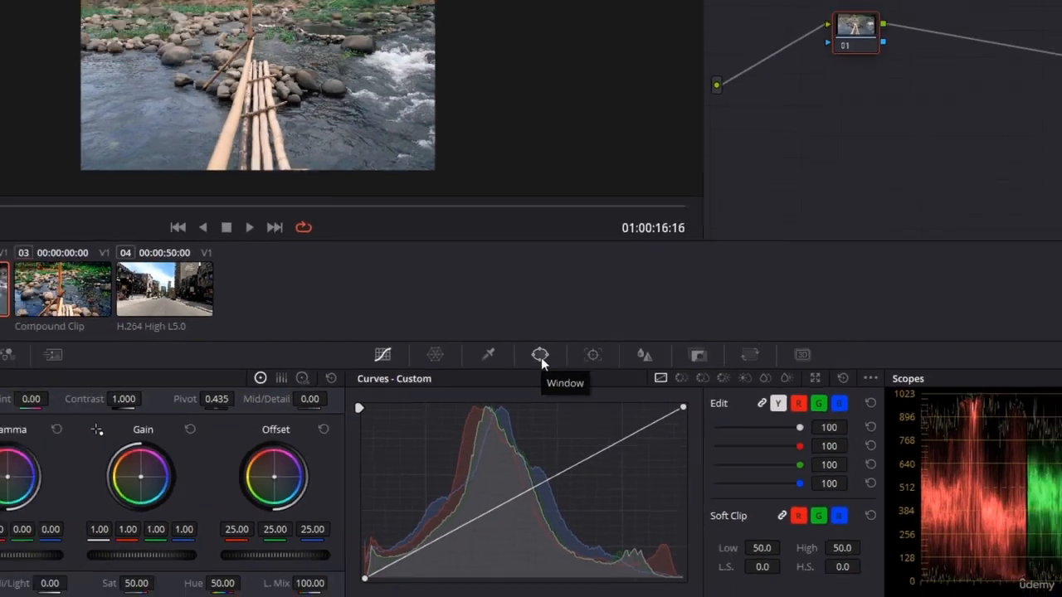
click(530, 234)
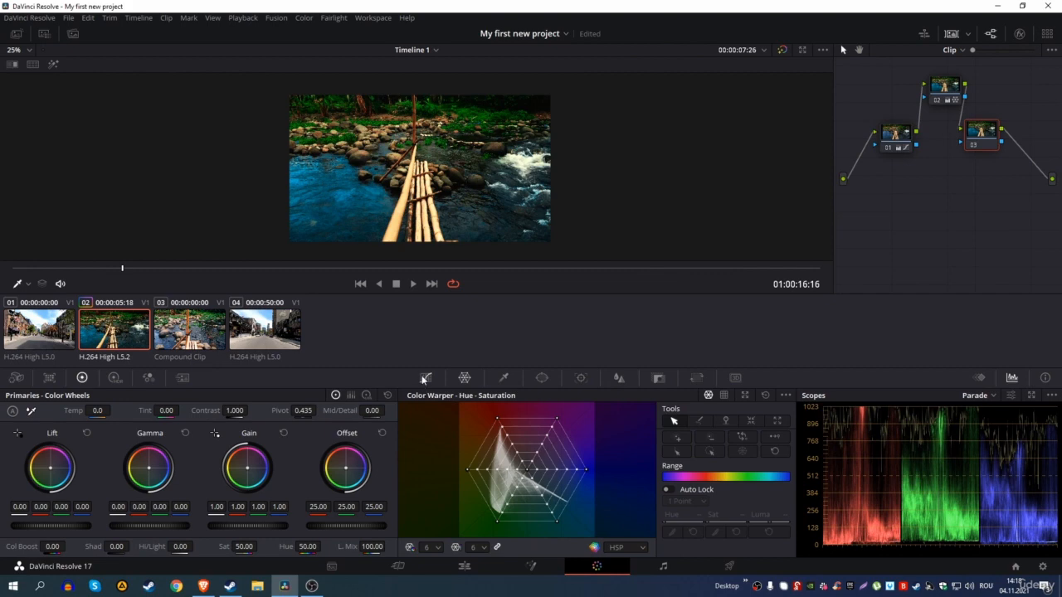
click(426, 377)
drag(834, 241, 621, 242)
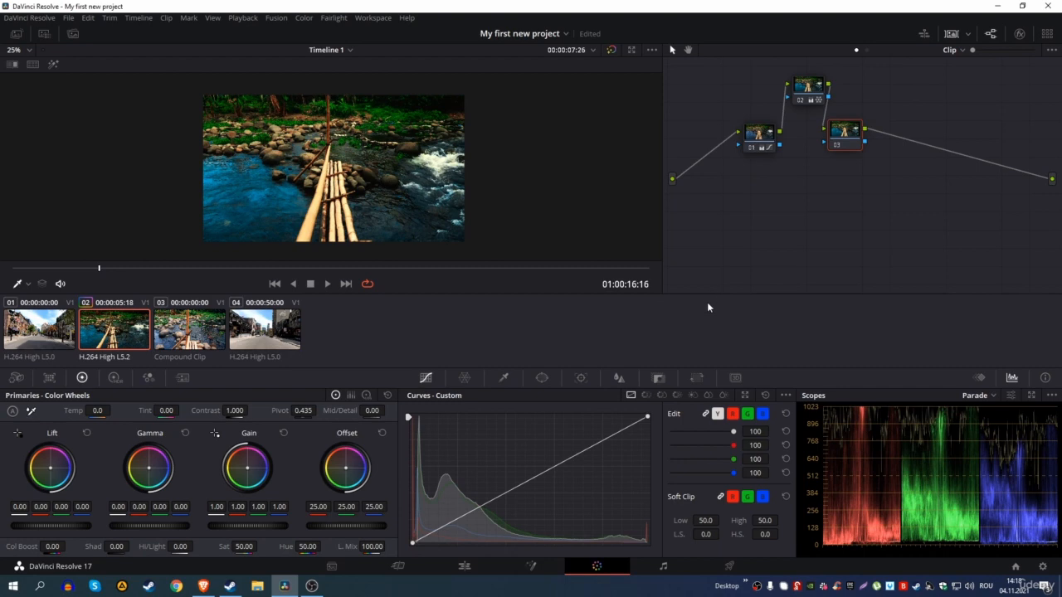
Step: Reset the clip's grade and add a gradient window rotated to nearly vertical
key(ctrl+Home)
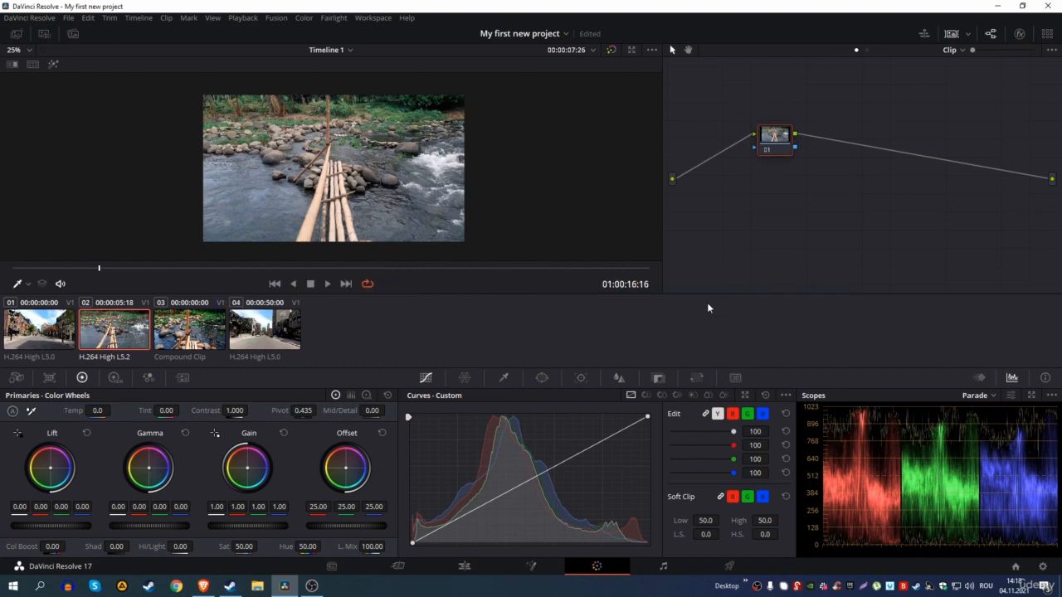
key(alt+w)
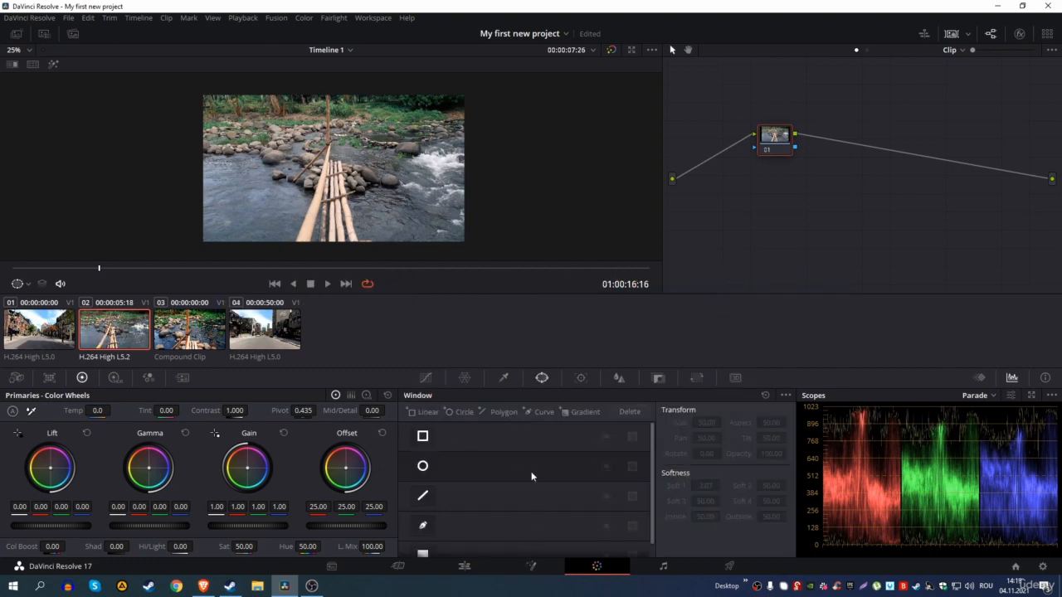
click(585, 412)
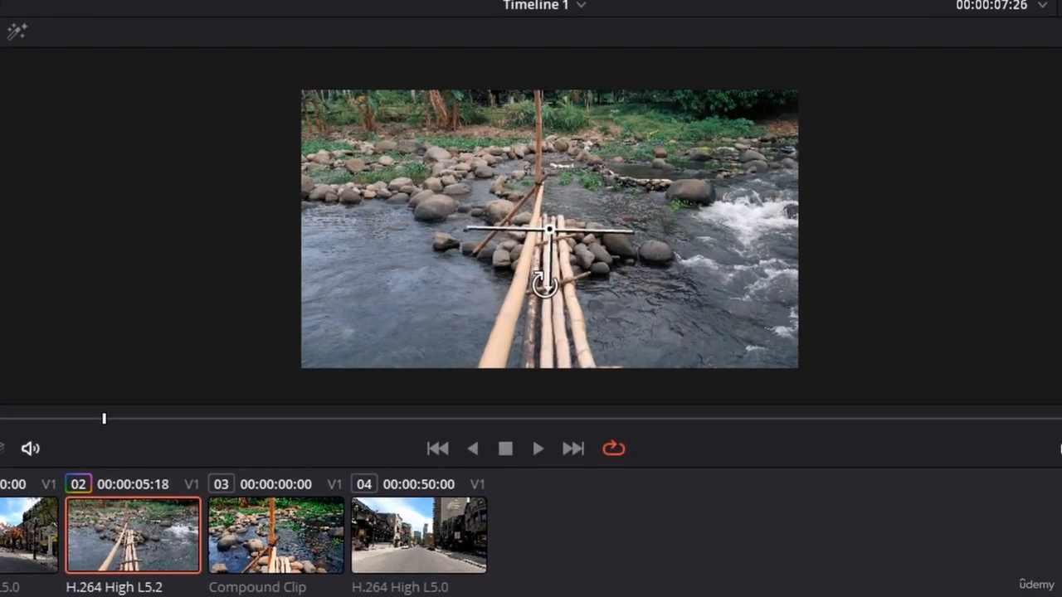
drag(290, 170, 291, 165)
drag(467, 230, 543, 246)
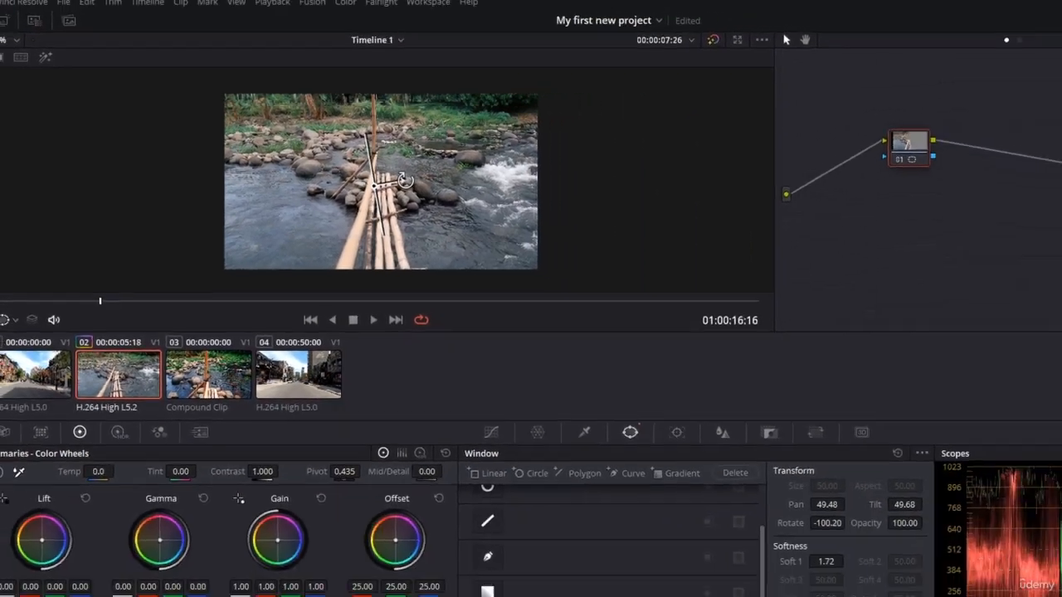
mouse_move(405, 180)
mouse_down()
mouse_move(403, 198)
mouse_move(429, 180)
mouse_move(403, 184)
mouse_up()
Step: Darken the image by pulling down points on the custom curve
click(425, 378)
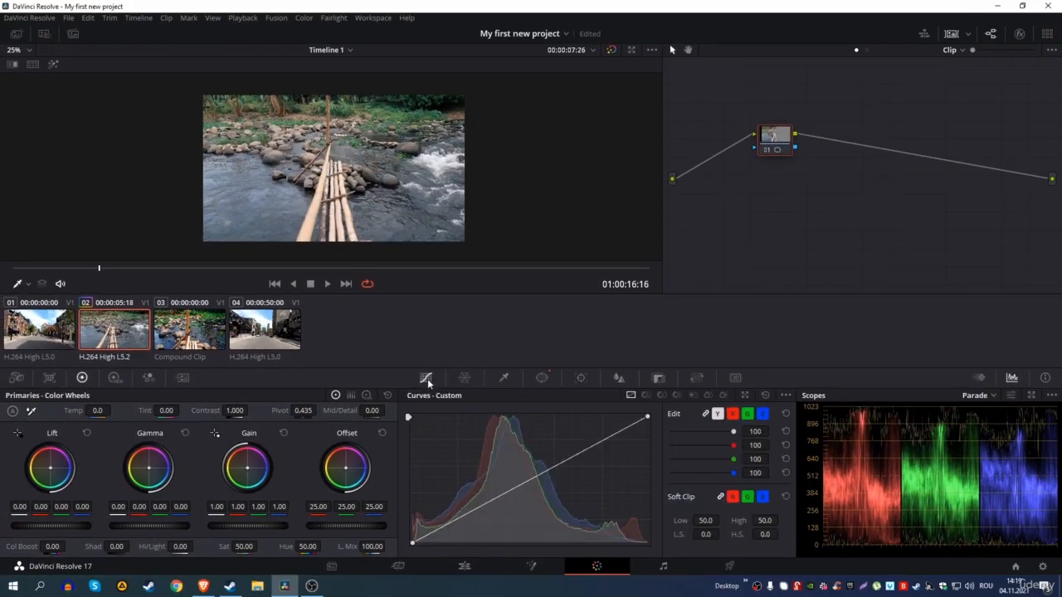
drag(626, 442, 626, 459)
drag(468, 517, 478, 526)
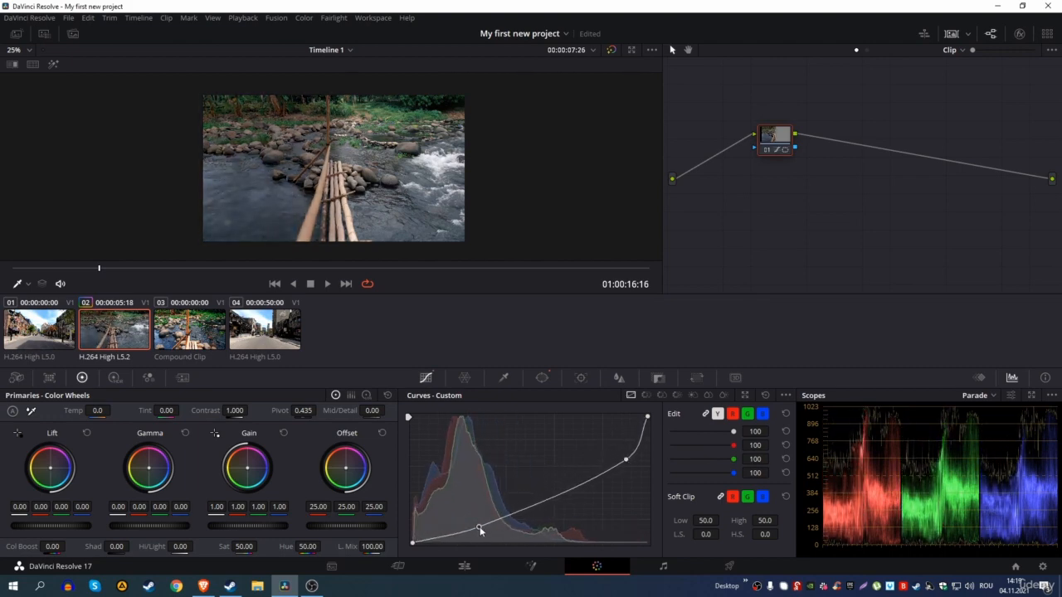
Step: Rotate the gradient window to 174.45 across the frame and toggle it off and on to compare
click(542, 377)
drag(355, 170, 321, 113)
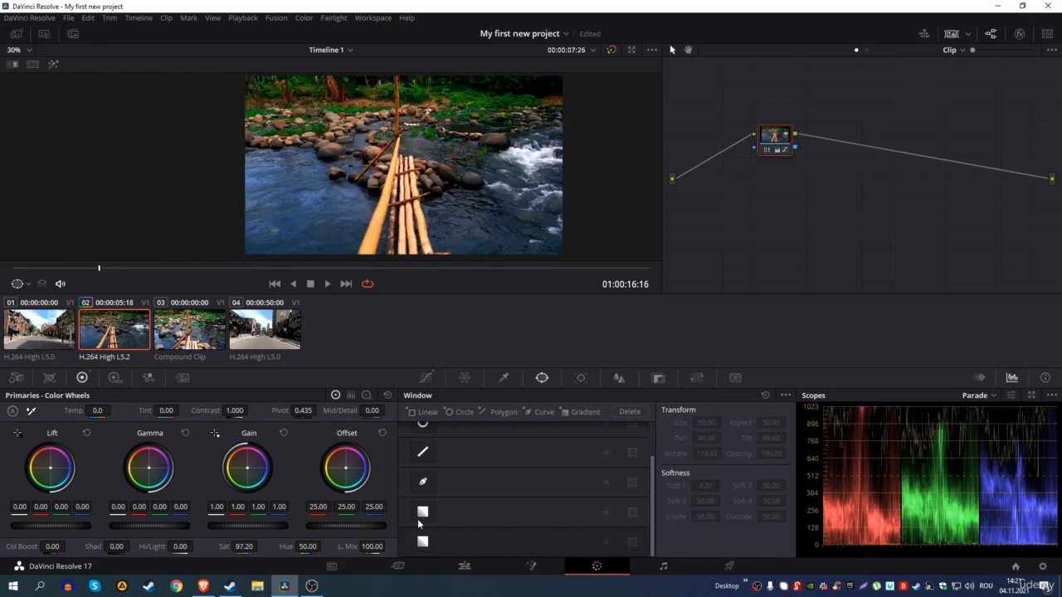
click(422, 542)
click(422, 541)
click(420, 545)
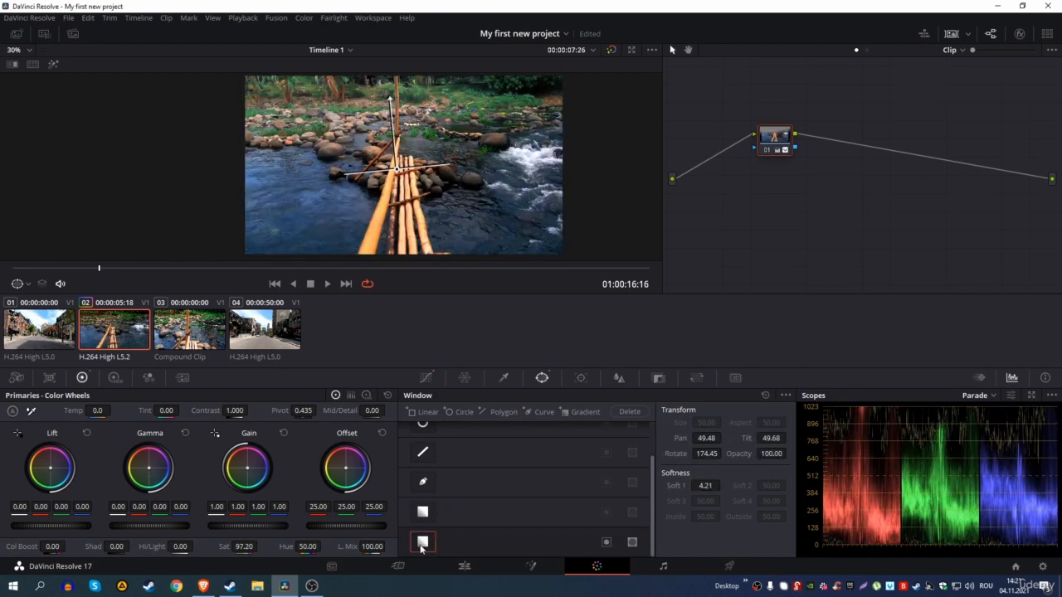
click(421, 544)
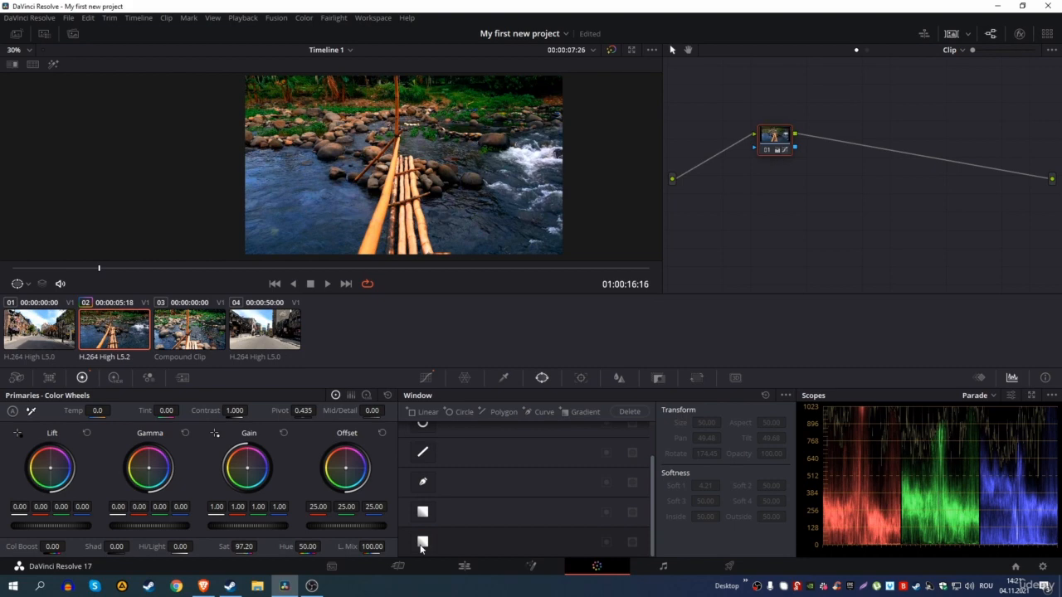
click(421, 544)
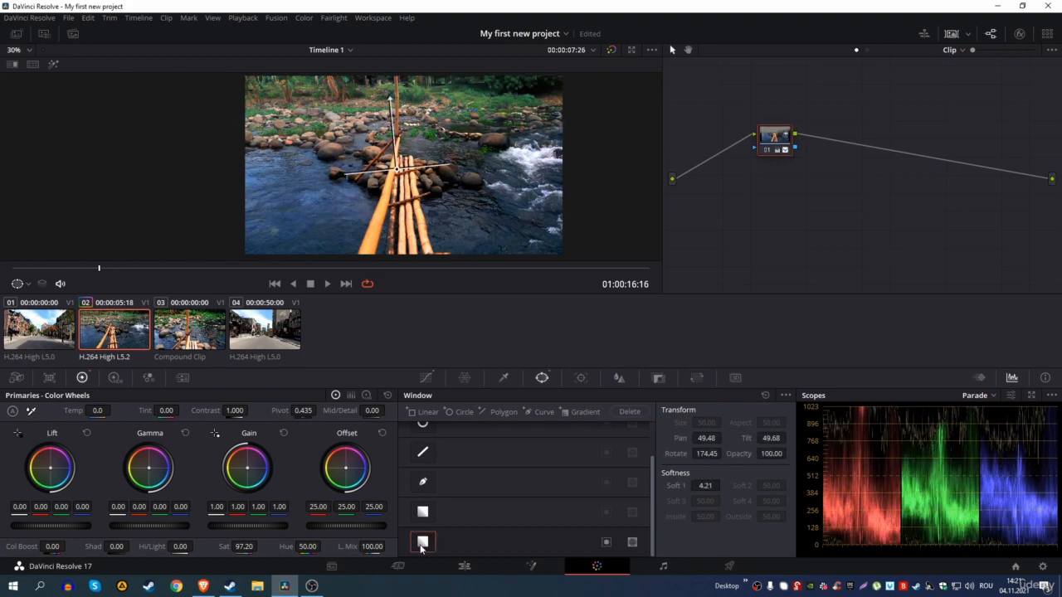
click(420, 545)
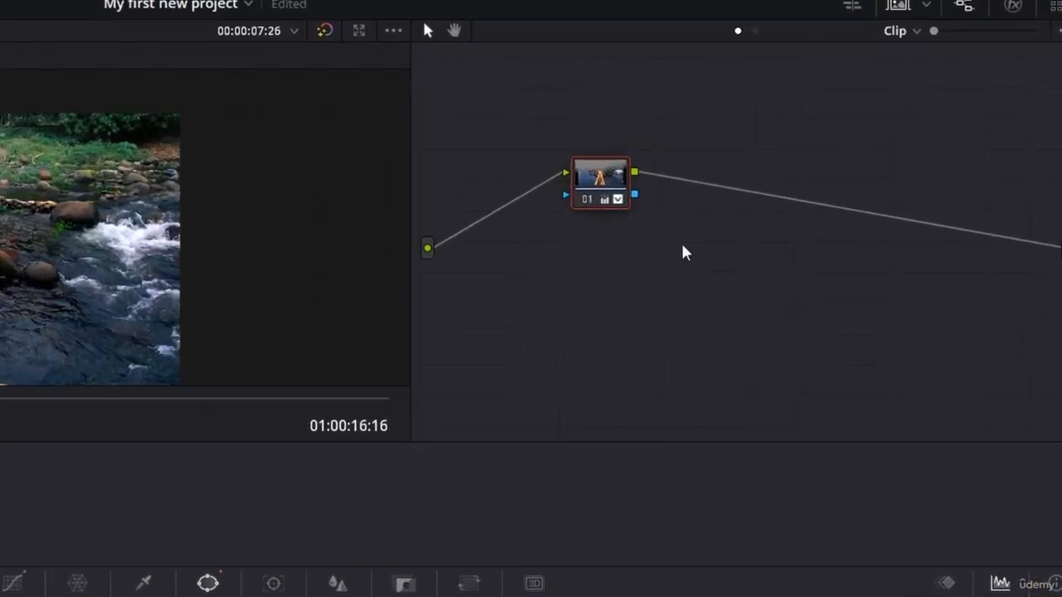
right_click(794, 195)
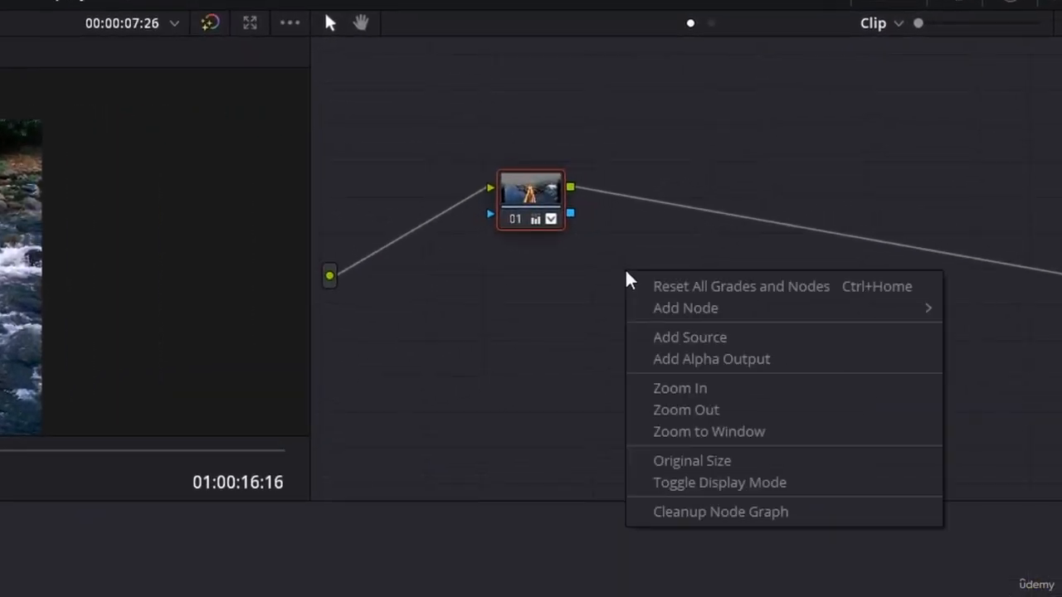
Step: Add corrector node 02 and wire it between node 01 and the output
mouse_move(652, 307)
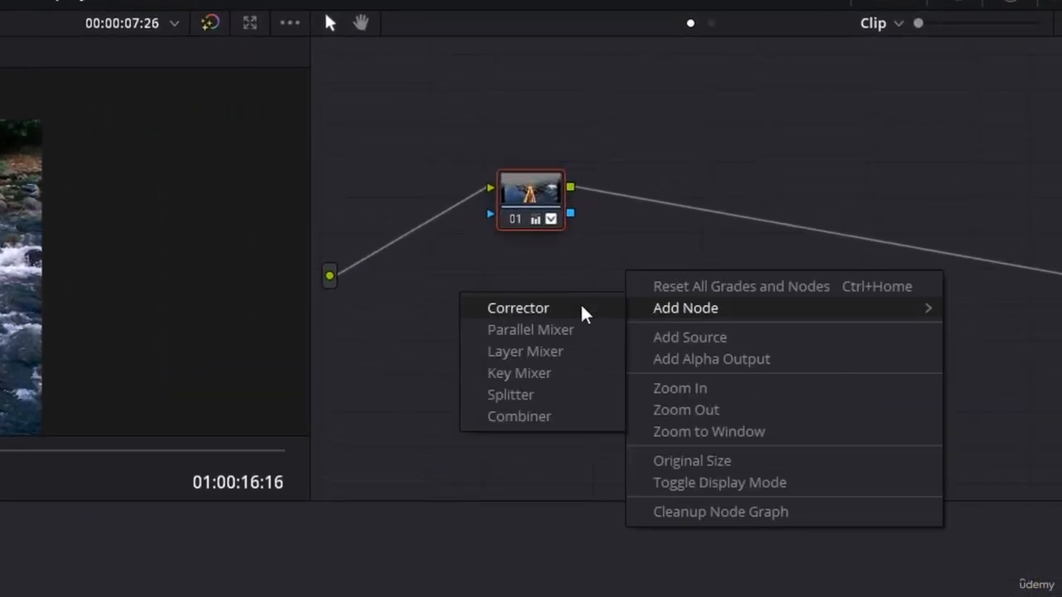
click(556, 310)
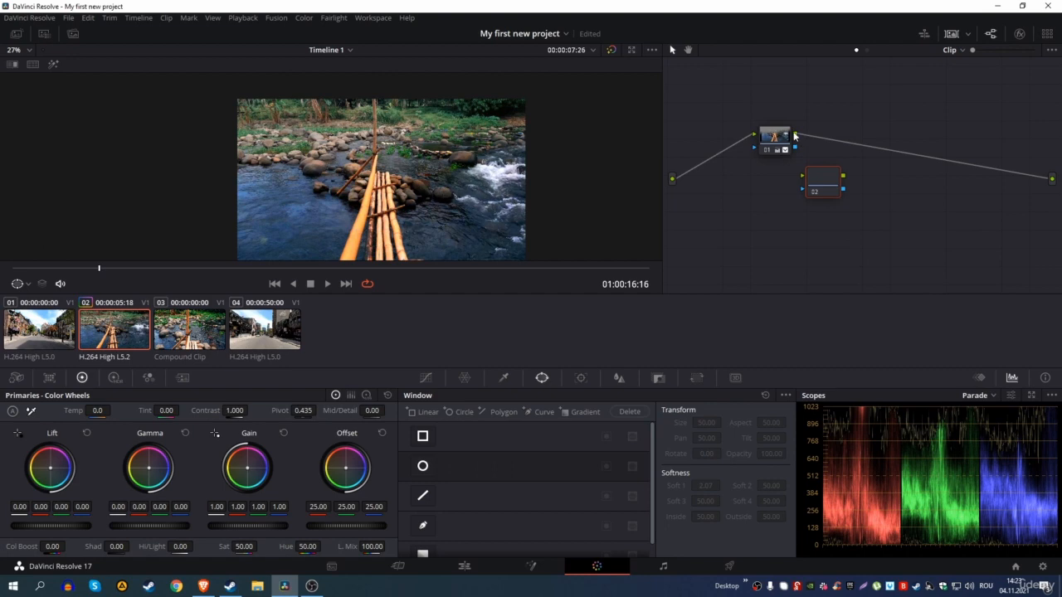
drag(570, 188, 607, 278)
drag(843, 176, 1052, 179)
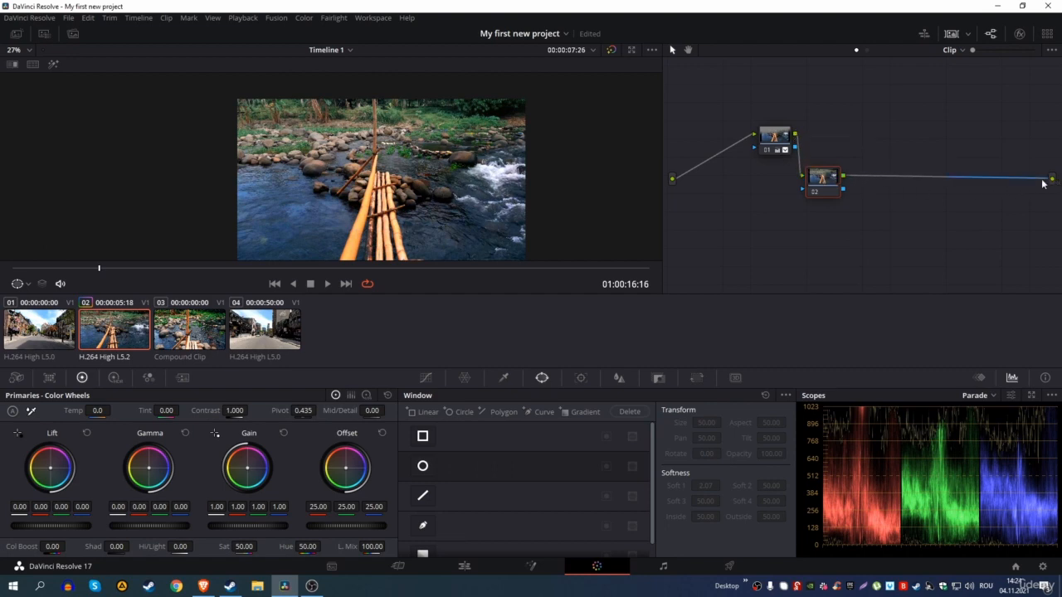
drag(834, 190, 838, 147)
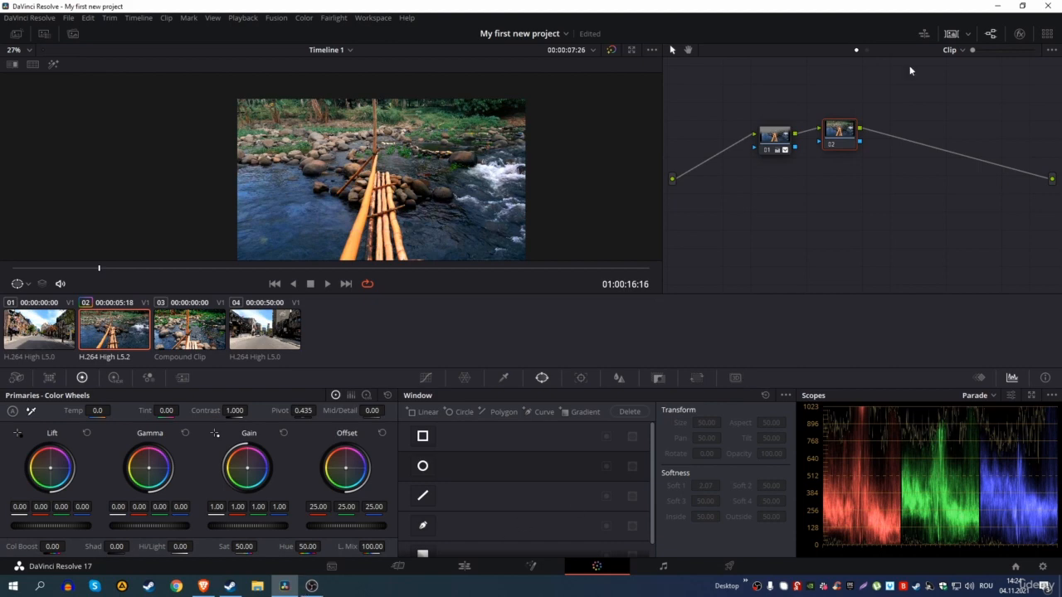
drag(849, 138, 852, 146)
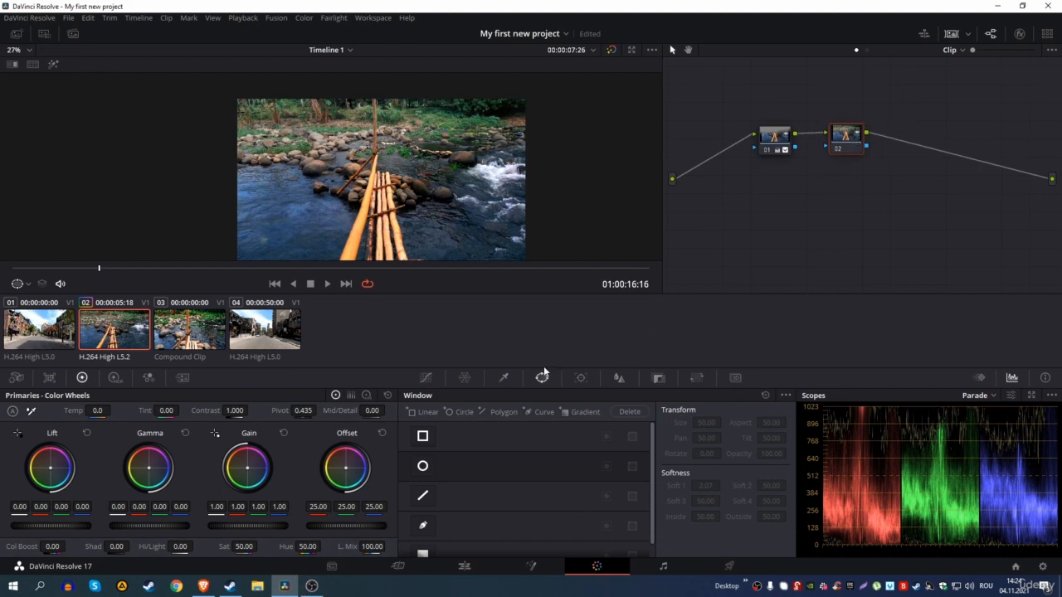
Step: Draw a closed curve window enclosing the upper background above the stream
click(535, 412)
scroll(189, 183, up, 2)
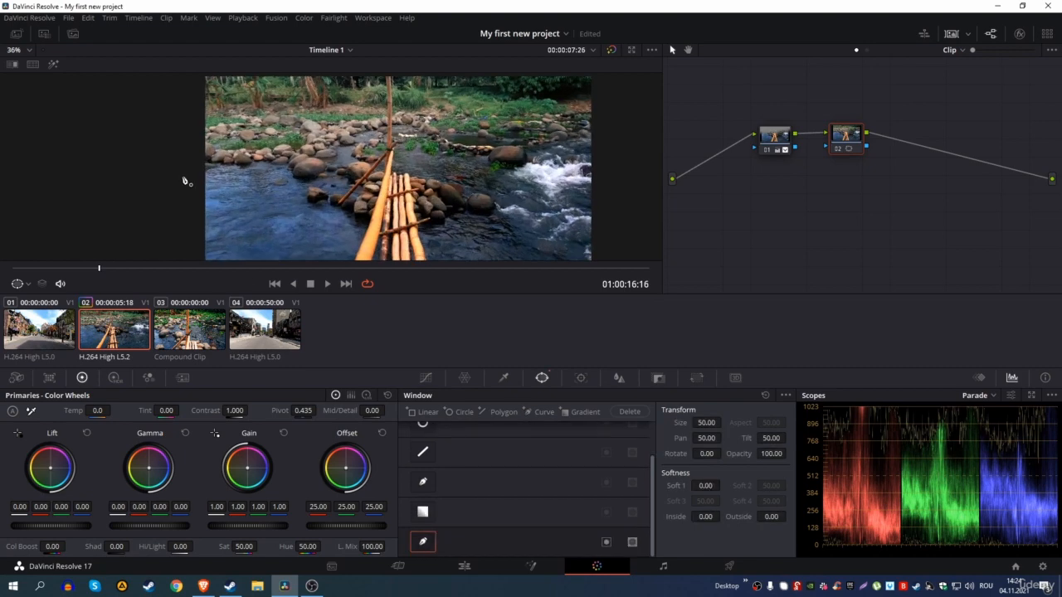
scroll(199, 183, up, 1)
click(192, 181)
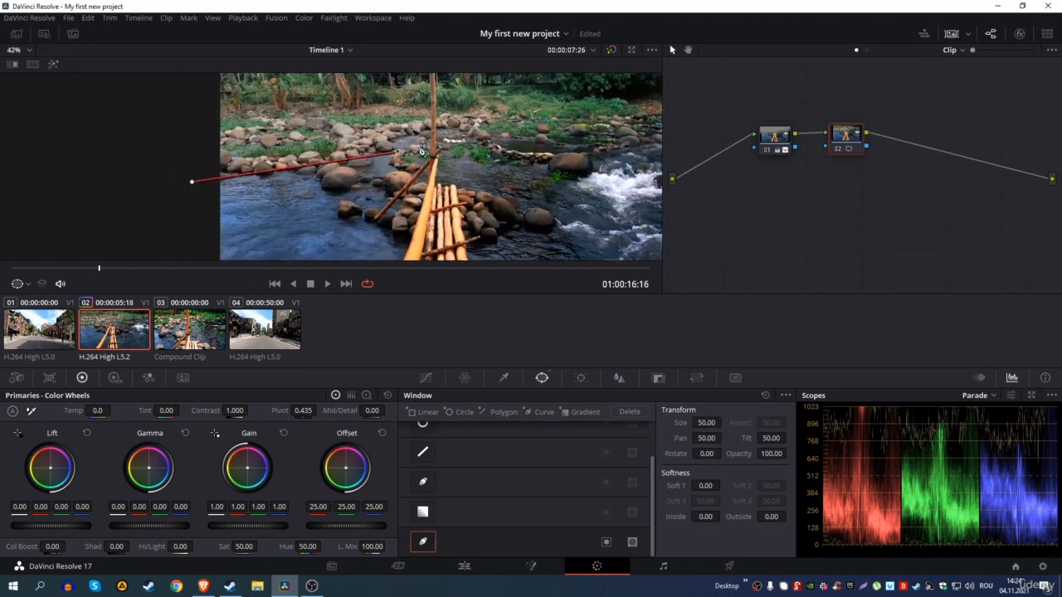
click(617, 146)
scroll(619, 147, down, 2)
click(599, 155)
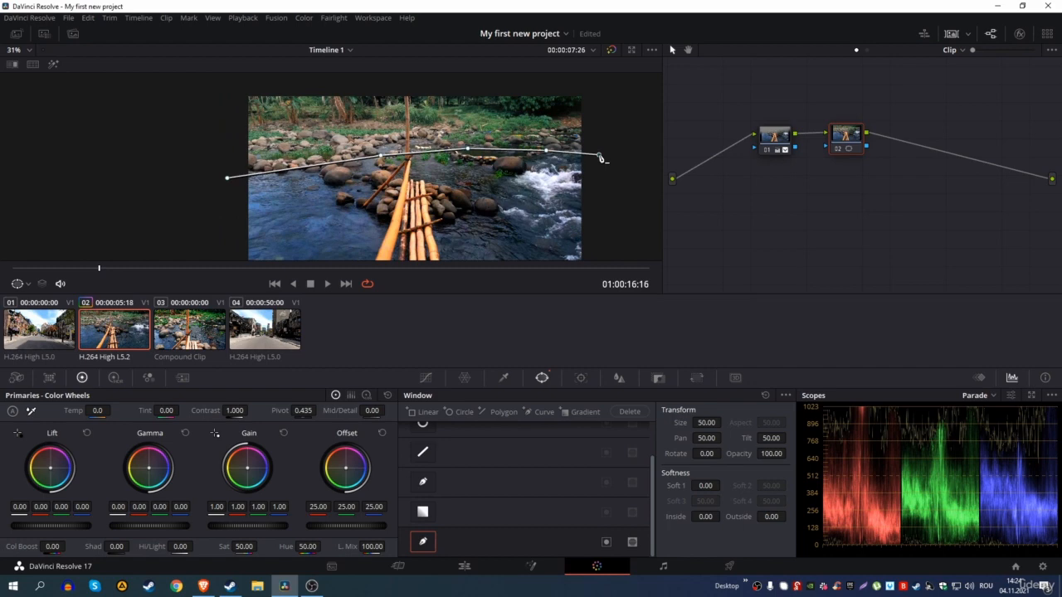
click(596, 86)
click(228, 77)
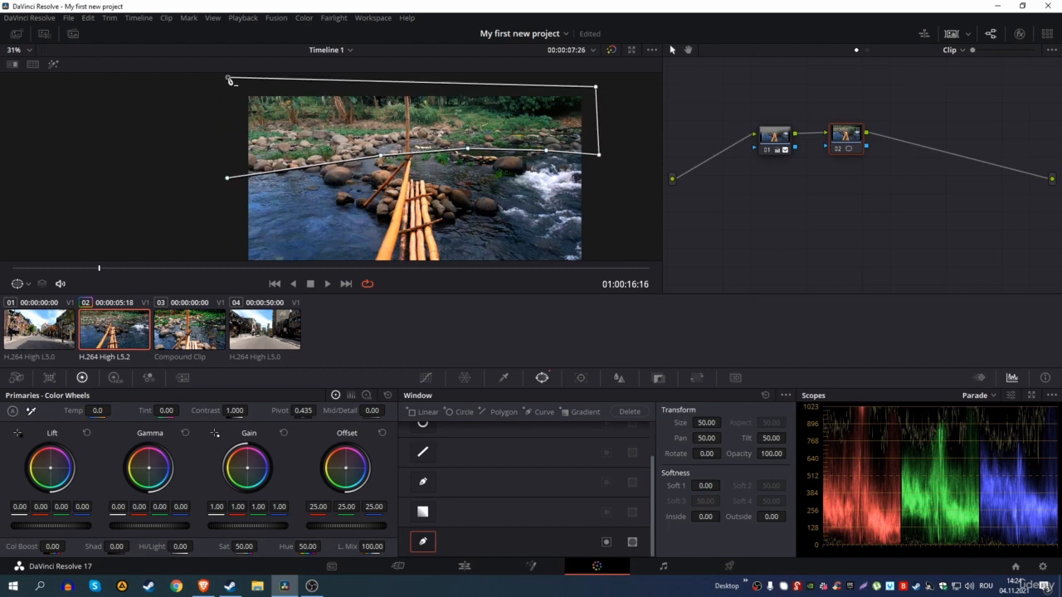
click(229, 178)
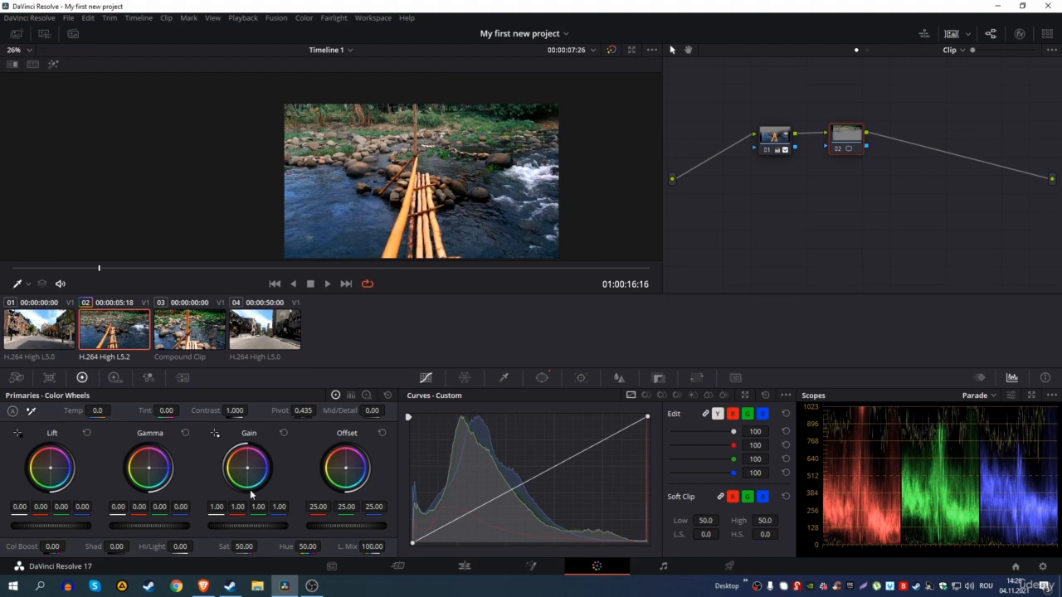
Step: Lower node 02's saturation to 7.80 and feather the mask's soft, inside and outside edges
drag(246, 548, 162, 548)
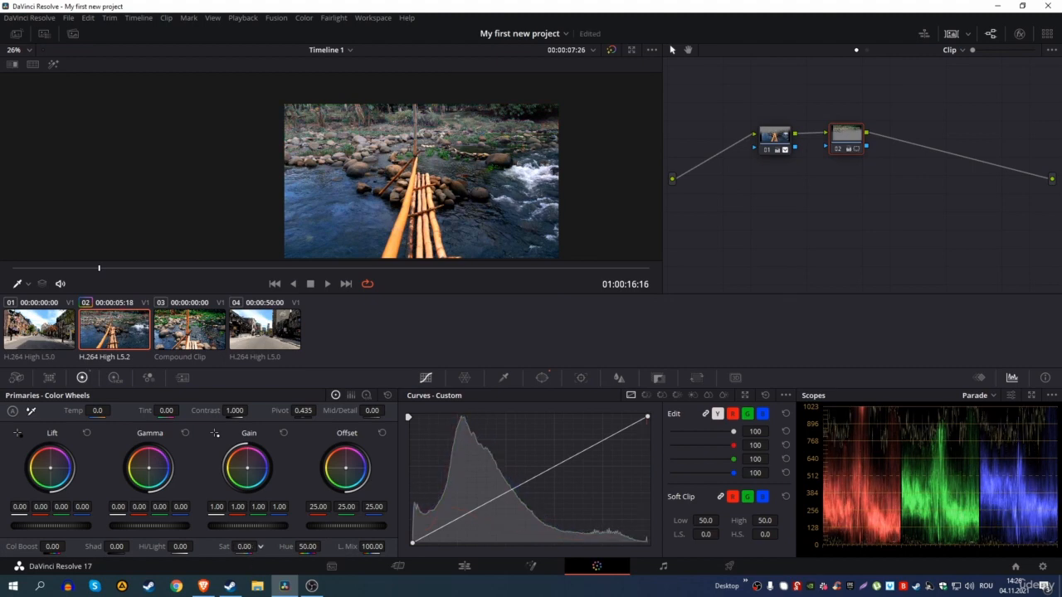
drag(243, 547, 249, 547)
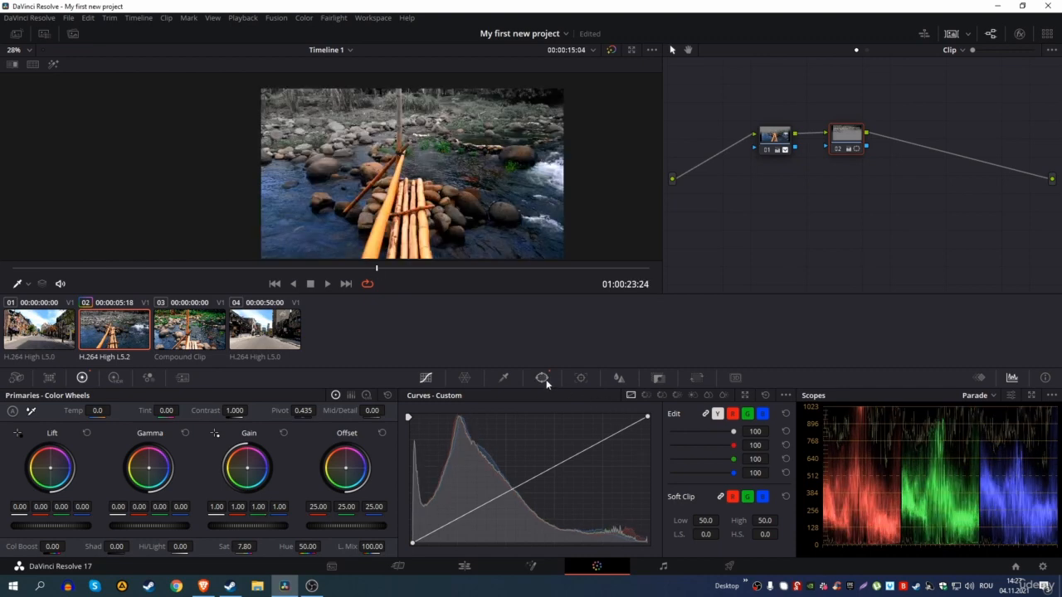
click(541, 378)
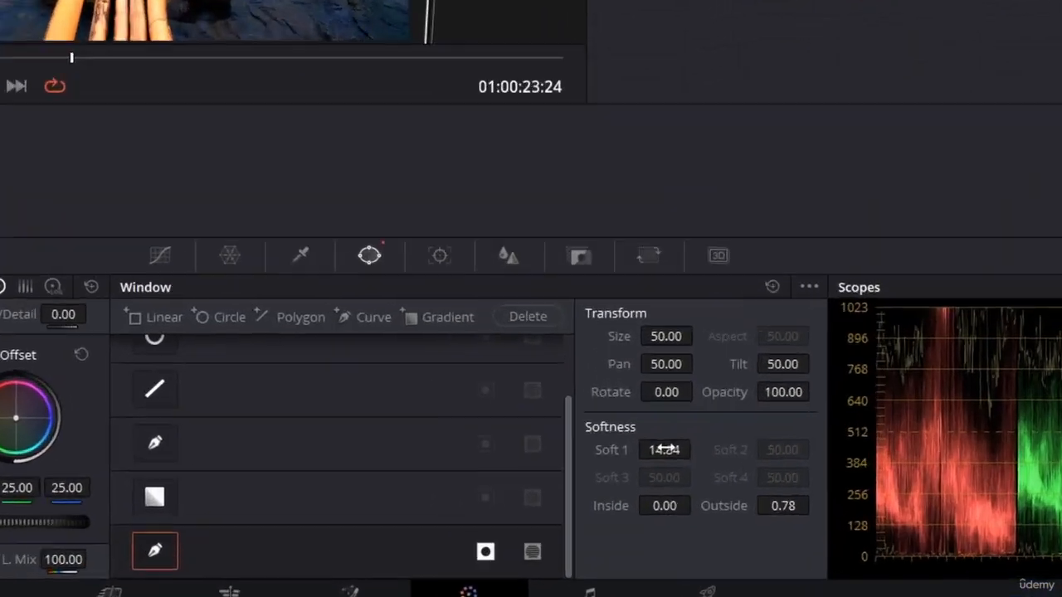
drag(703, 486, 723, 485)
drag(661, 400, 661, 399)
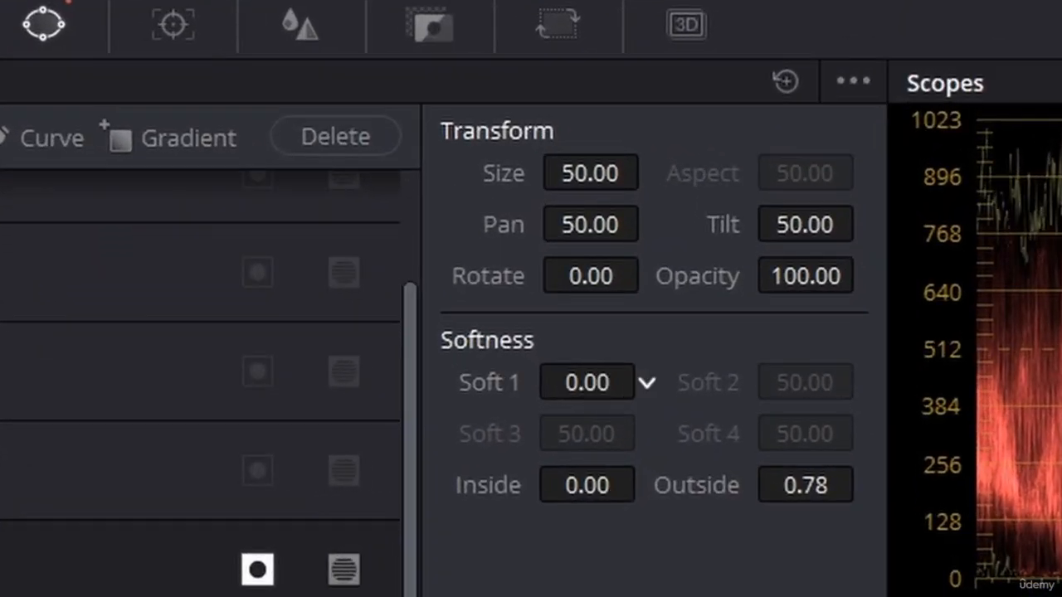
drag(609, 497, 656, 504)
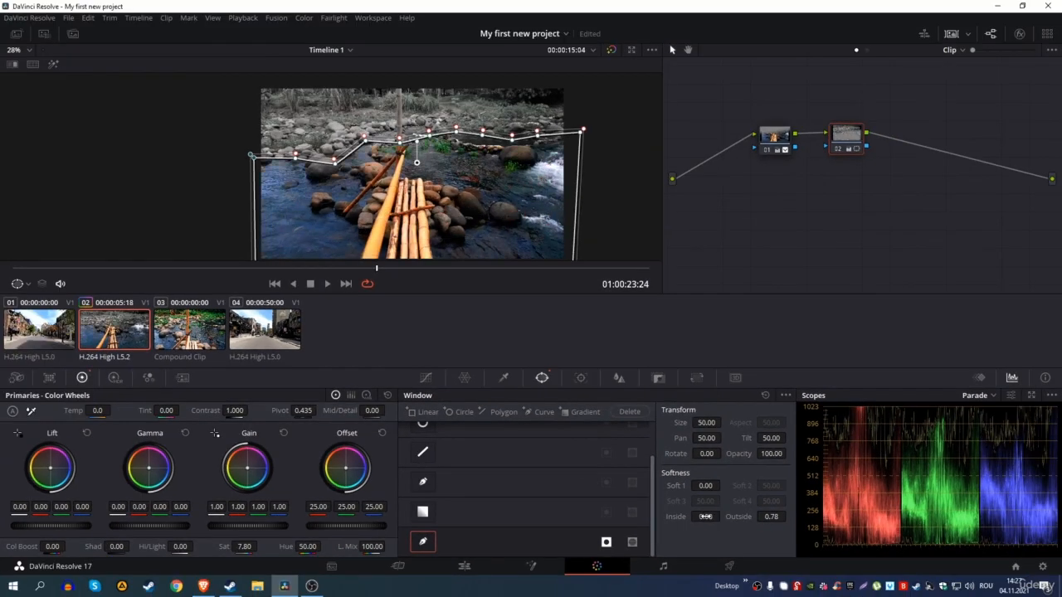
drag(770, 516, 788, 516)
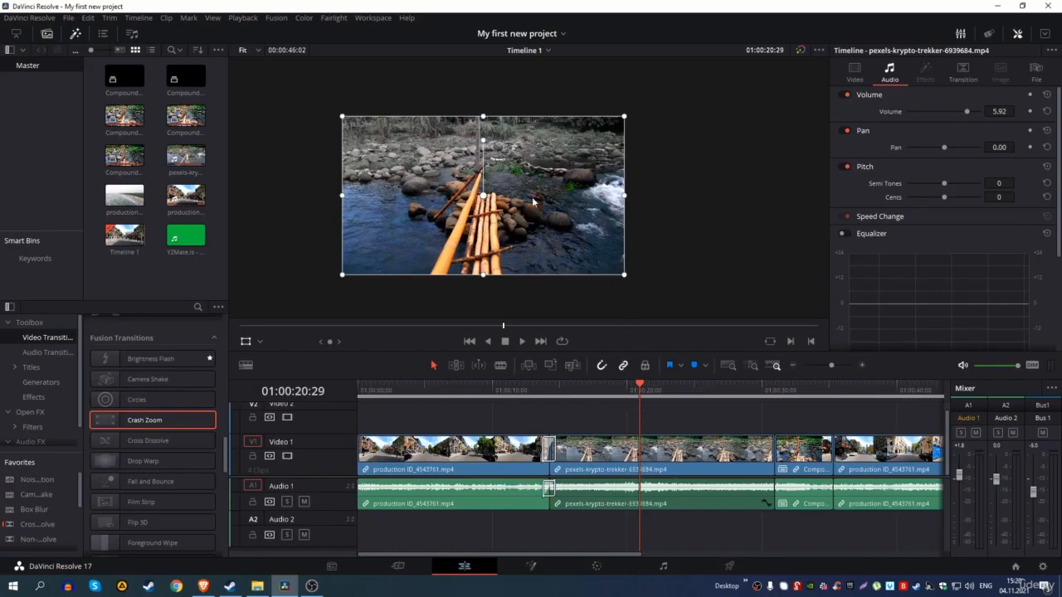
Step: Zoom out the timeline, park the playhead at 01:00:37:27, and go to the Deliver page
click(792, 366)
click(612, 405)
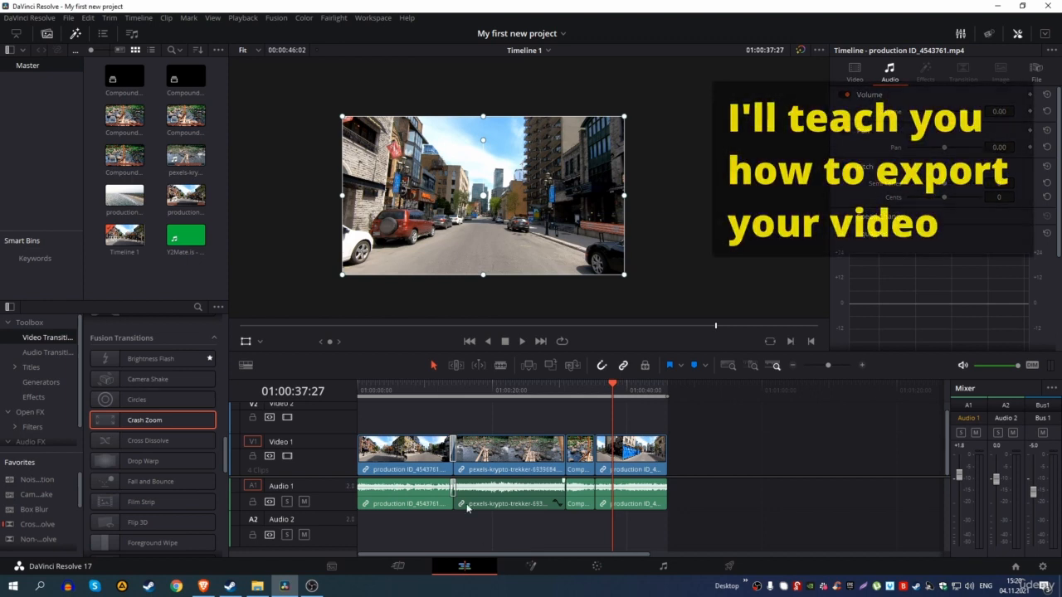
click(726, 568)
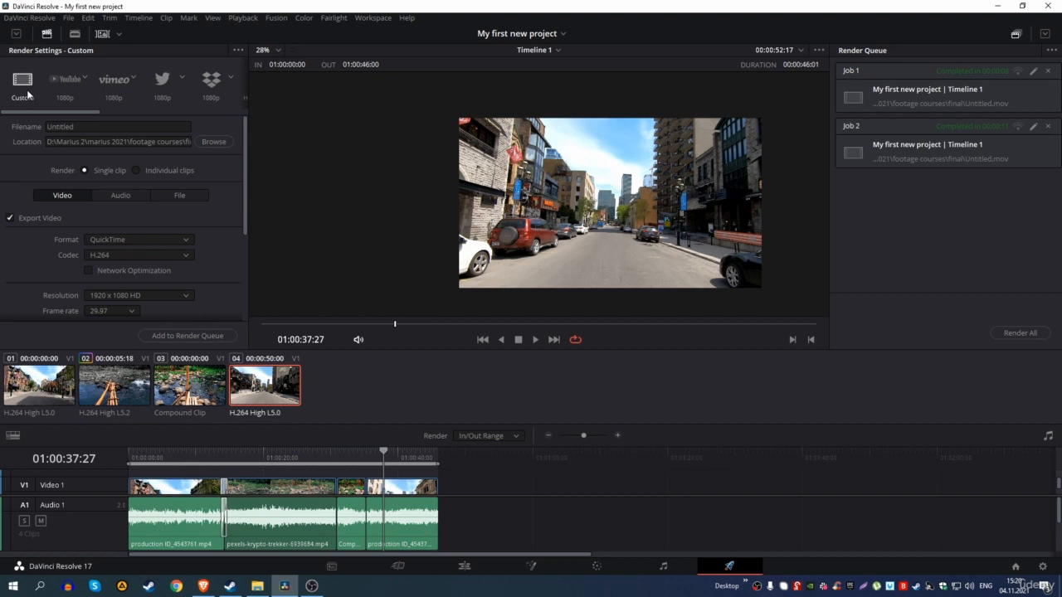
Step: Name the render 'My project' and browse for the footage courses output folder
click(88, 125)
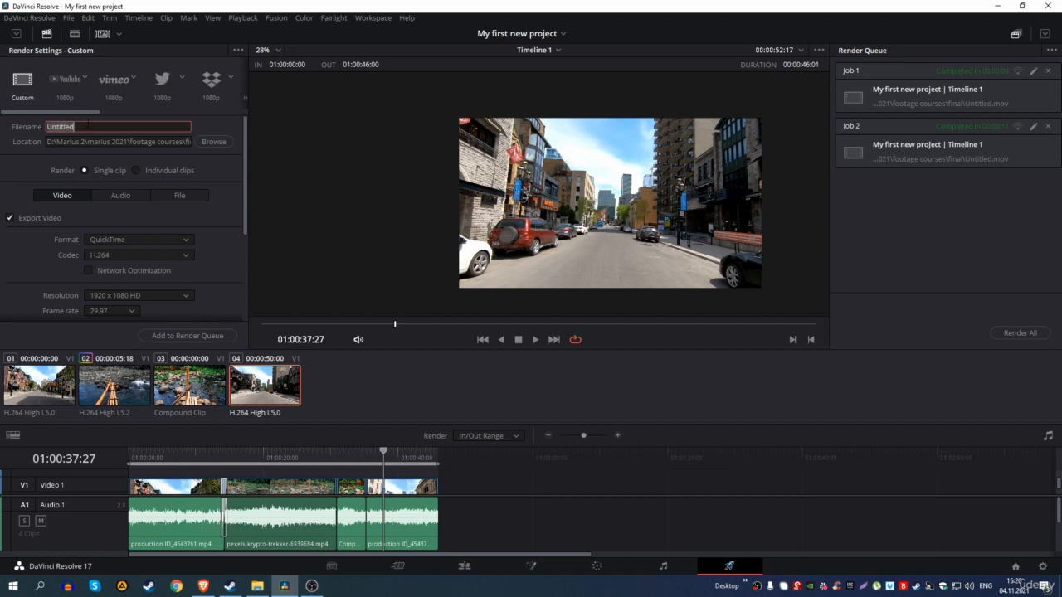
text(My project)
click(181, 141)
click(211, 145)
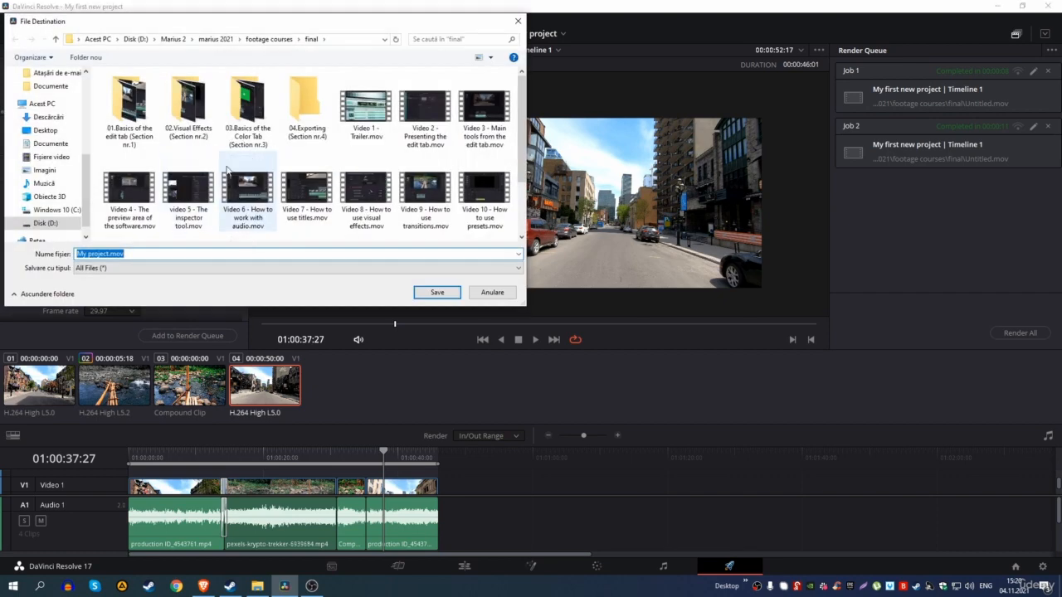
scroll(229, 174, down, 2)
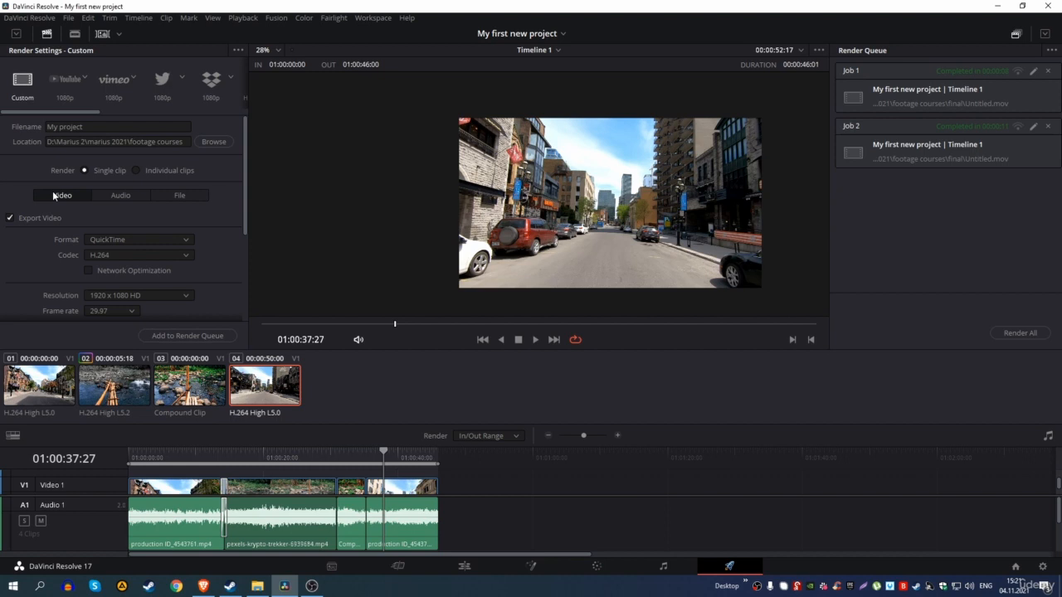
Step: Confirm render format QuickTime, codec H.264 and resolution 1920 x 1080 HD
click(110, 237)
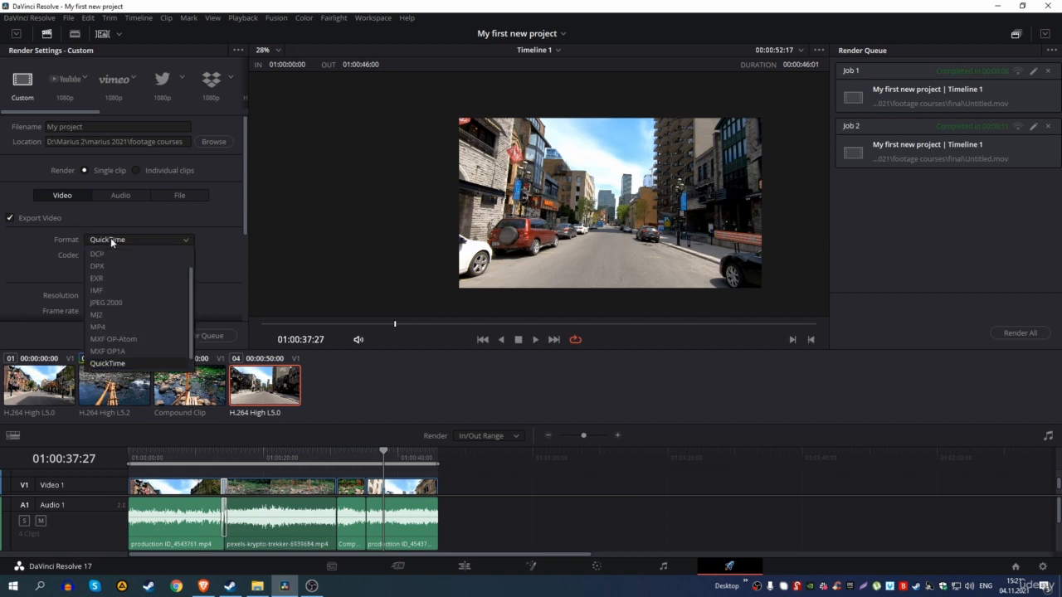
click(85, 238)
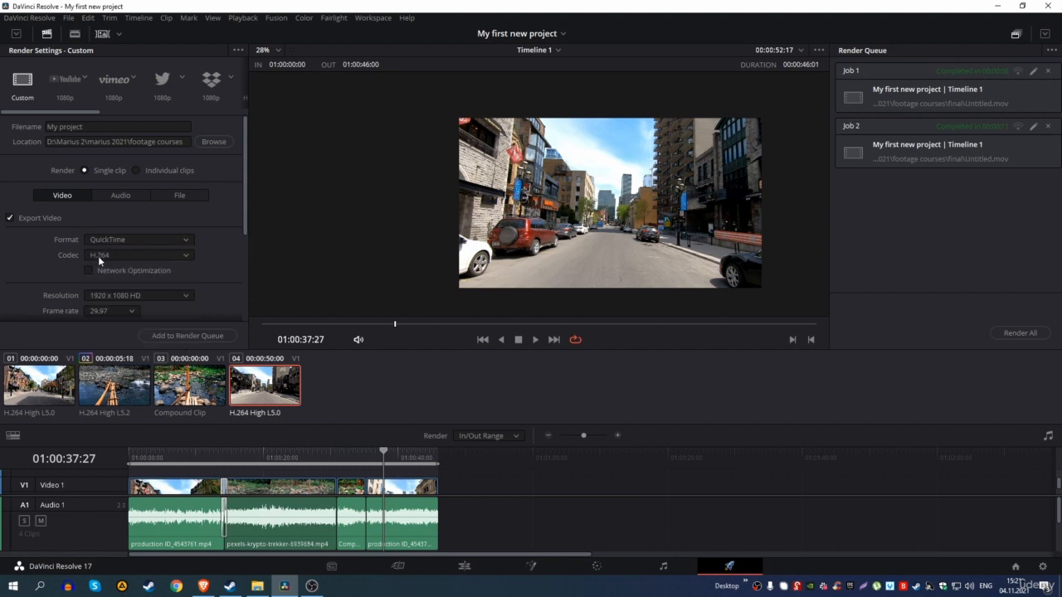
click(103, 255)
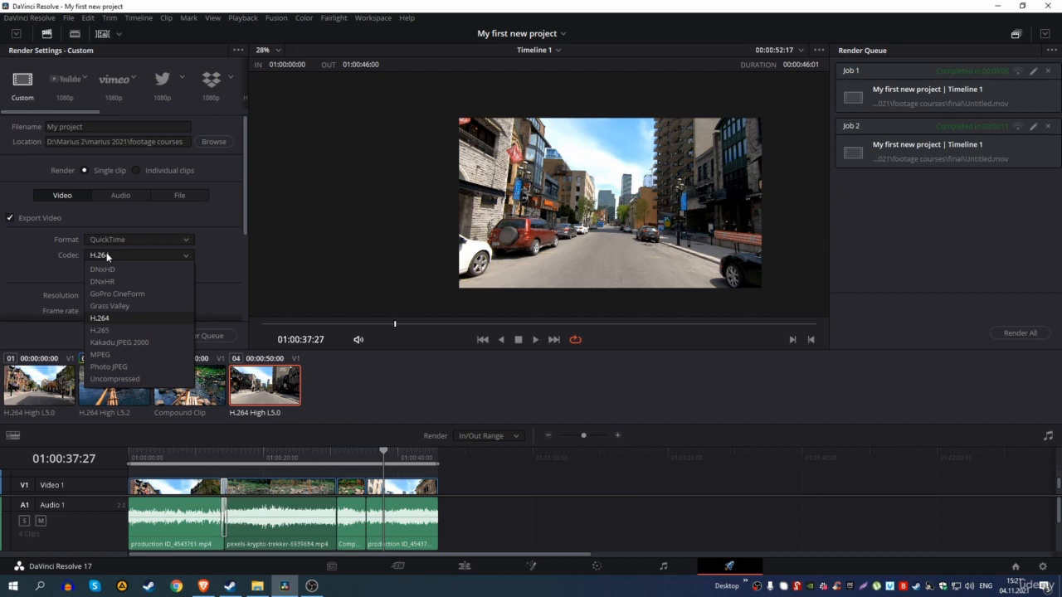
click(107, 256)
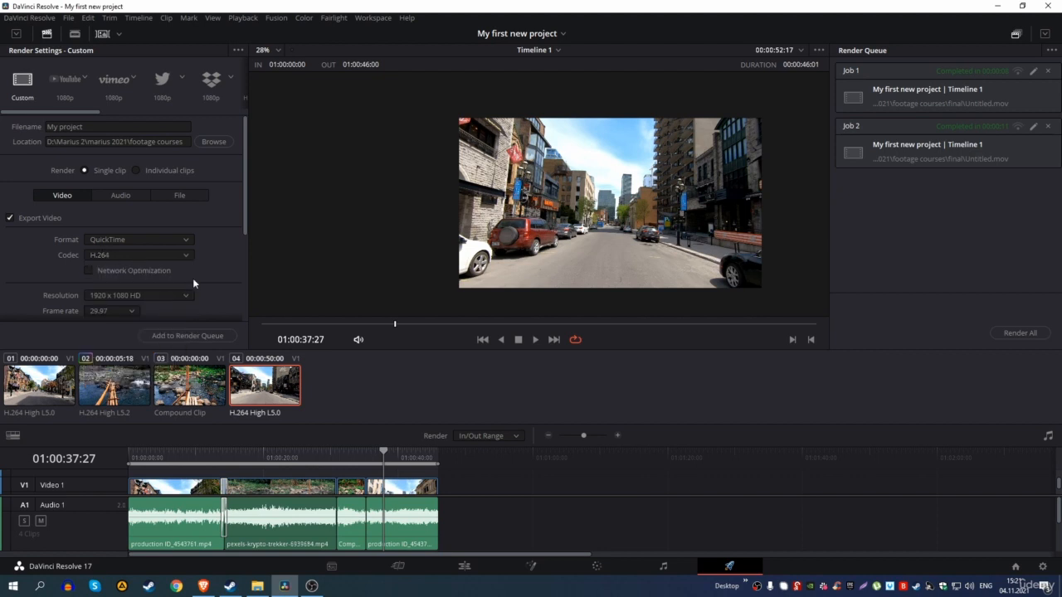
drag(244, 212, 239, 258)
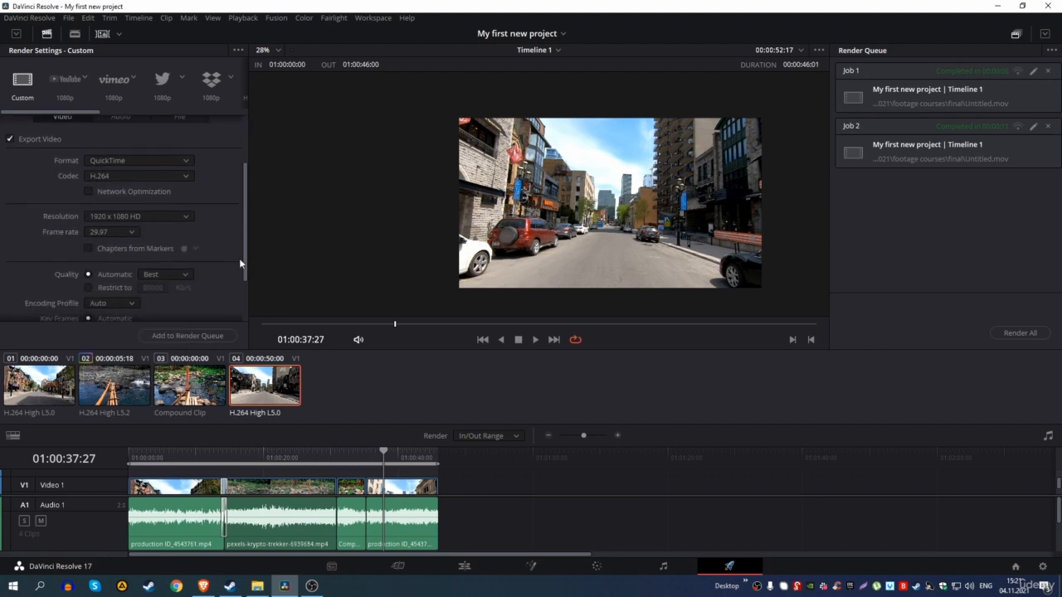
click(116, 213)
click(147, 217)
Step: Add My project.mov to the render queue as Job 3 and render it
drag(245, 220, 247, 233)
scroll(246, 237, down, 1)
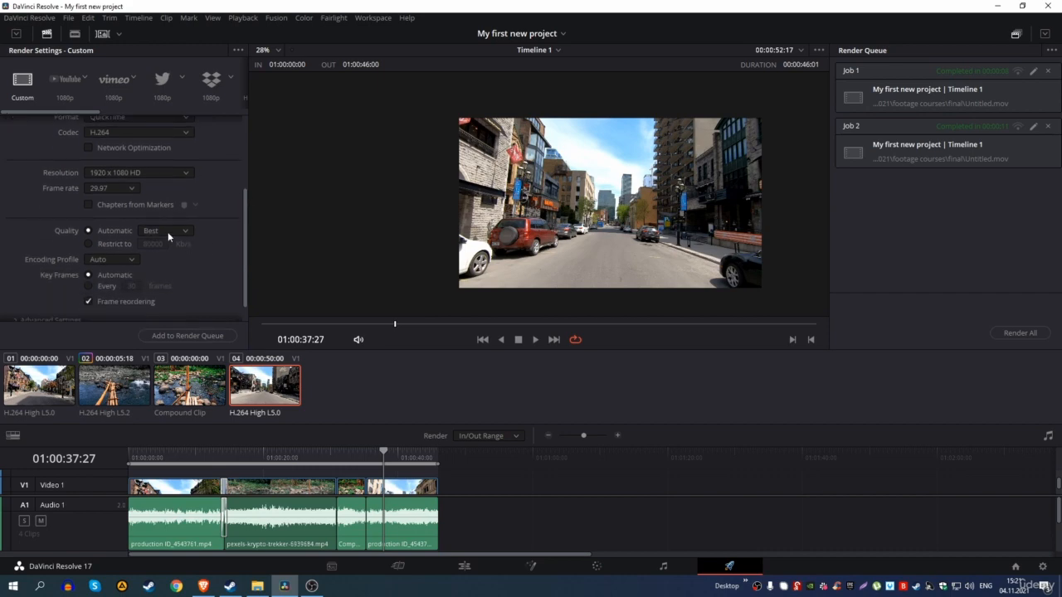
click(185, 336)
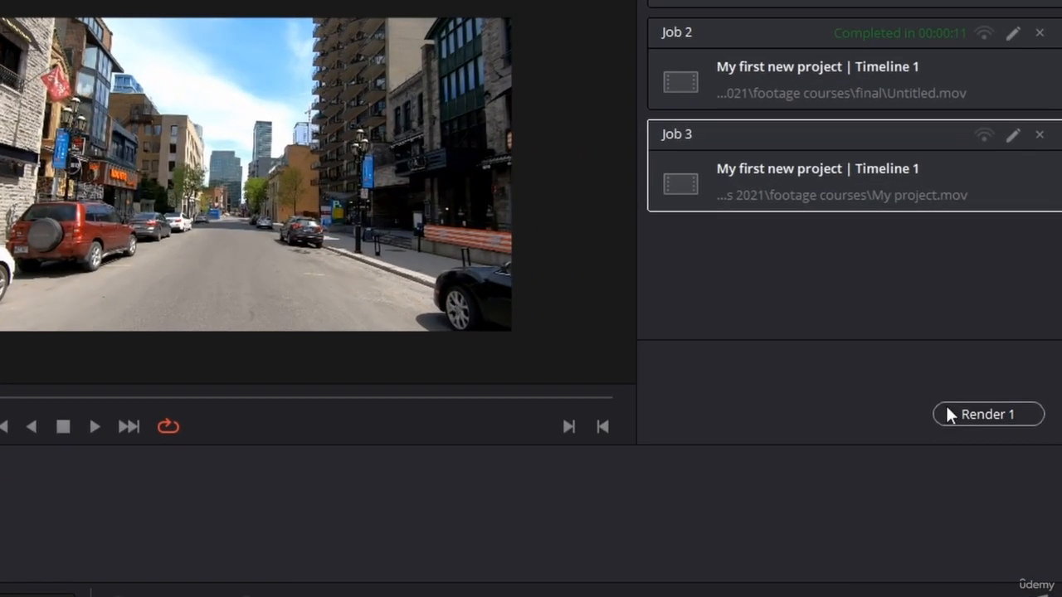
click(947, 412)
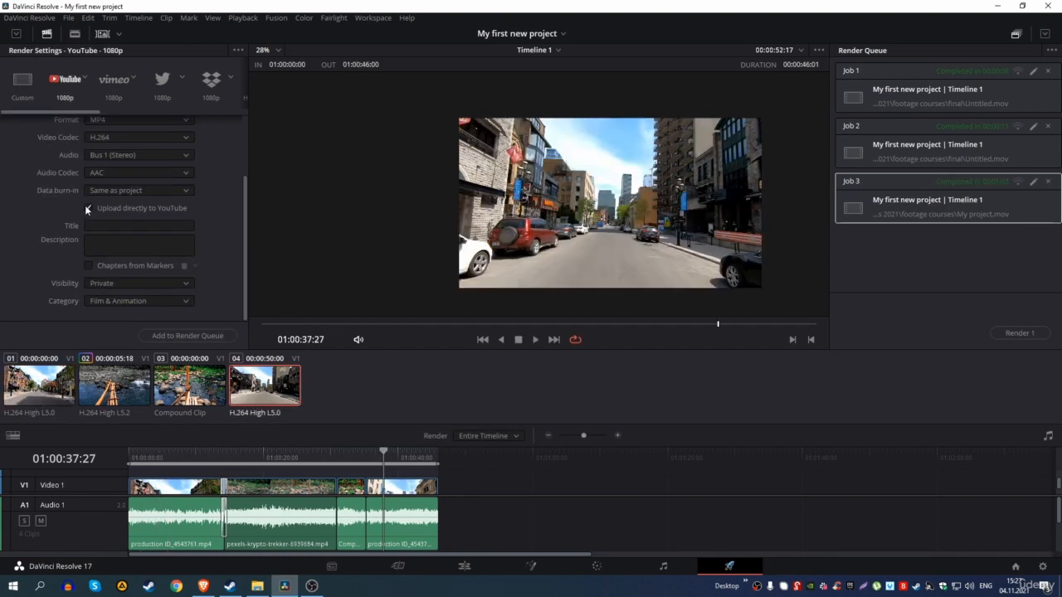
Step: Turn off YouTube uploading and try the Vimeo, Twitter and Dropbox 1080p render presets
click(86, 208)
click(118, 93)
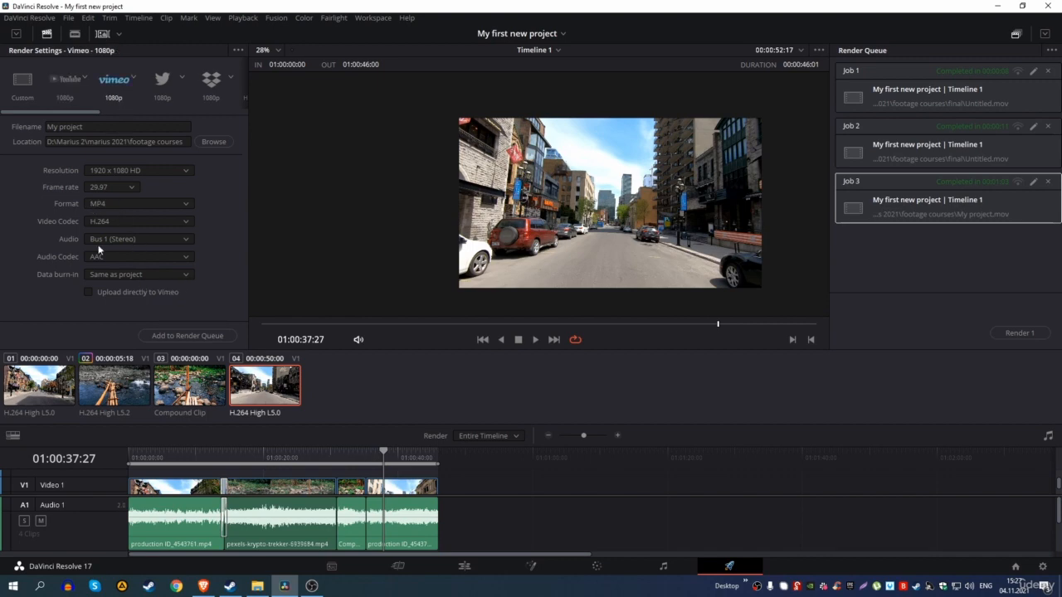
click(163, 85)
click(212, 87)
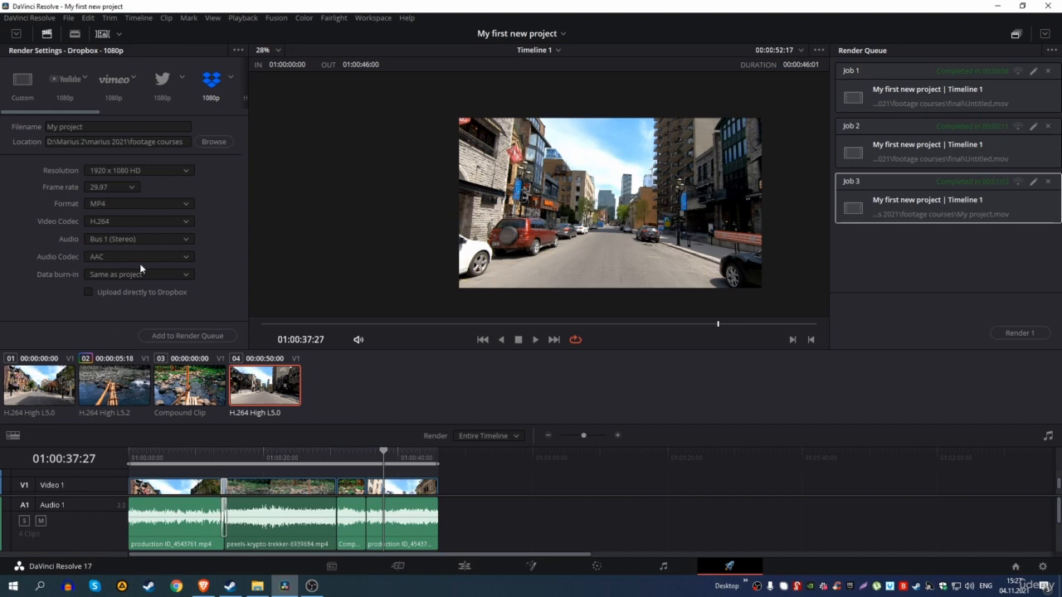
Step: Scroll the preset strip and switch from Final Cut Pro 7 to the Premiere XML preset
drag(67, 110, 197, 118)
click(86, 80)
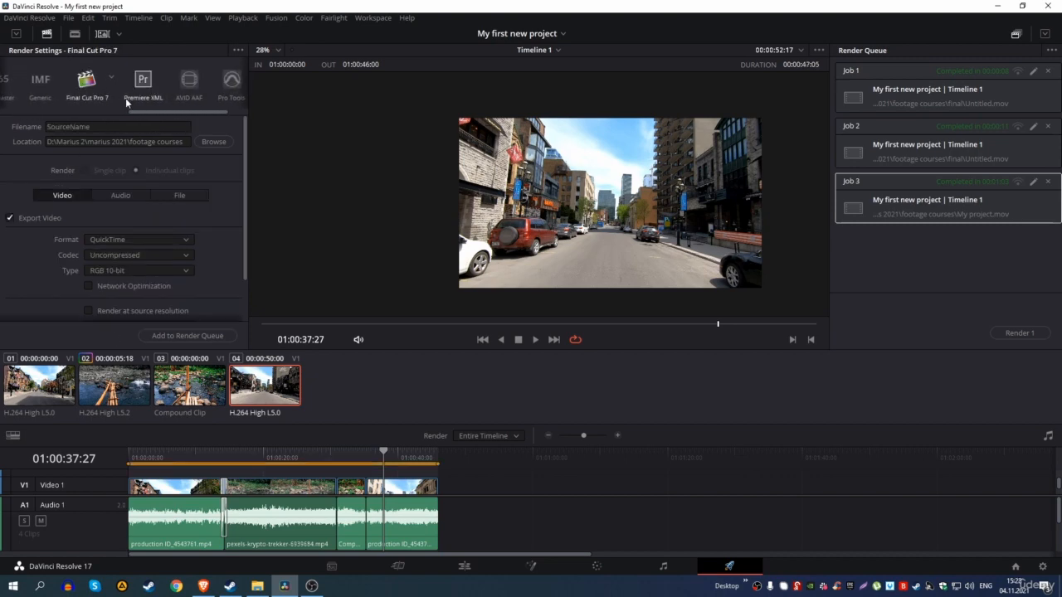
click(133, 99)
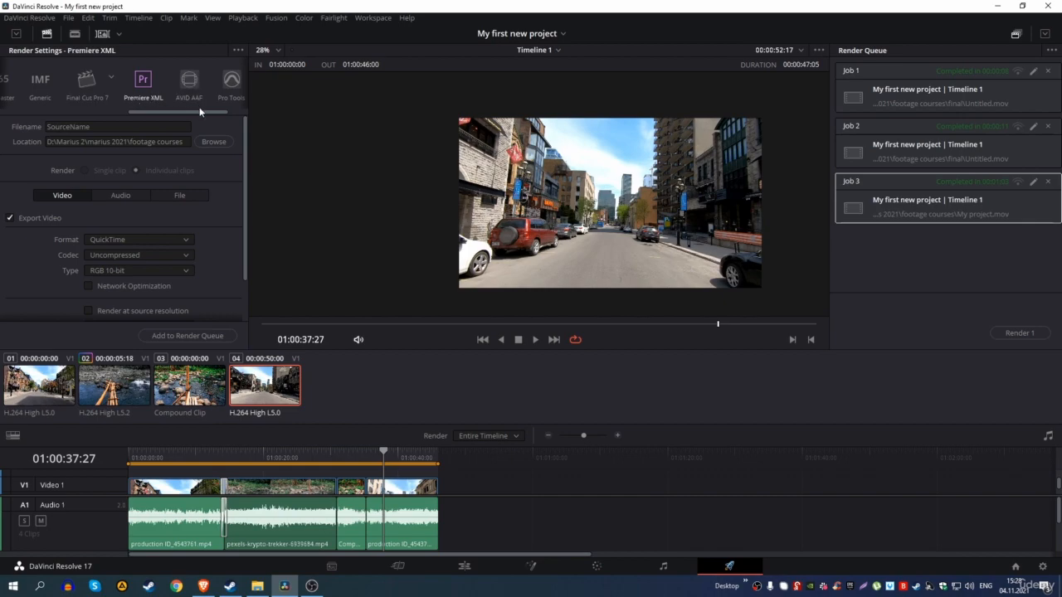
drag(207, 112, 254, 112)
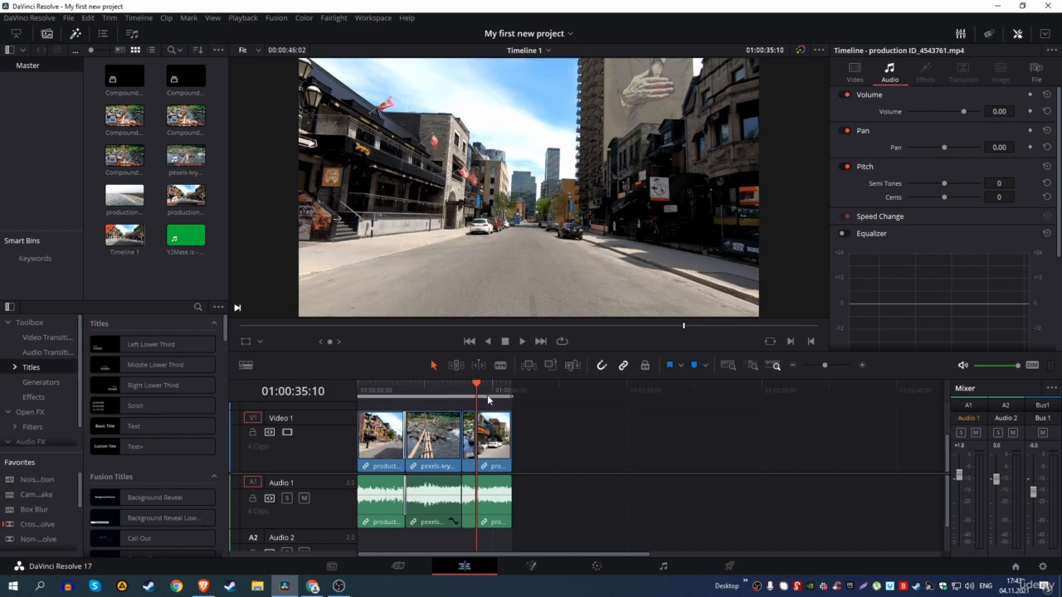
scroll(535, 218, down, 1)
Step: Pan the preview, then view clip 02, the bamboo-bridge river shot, on the Color page
drag(529, 221, 520, 223)
scroll(524, 222, up, 3)
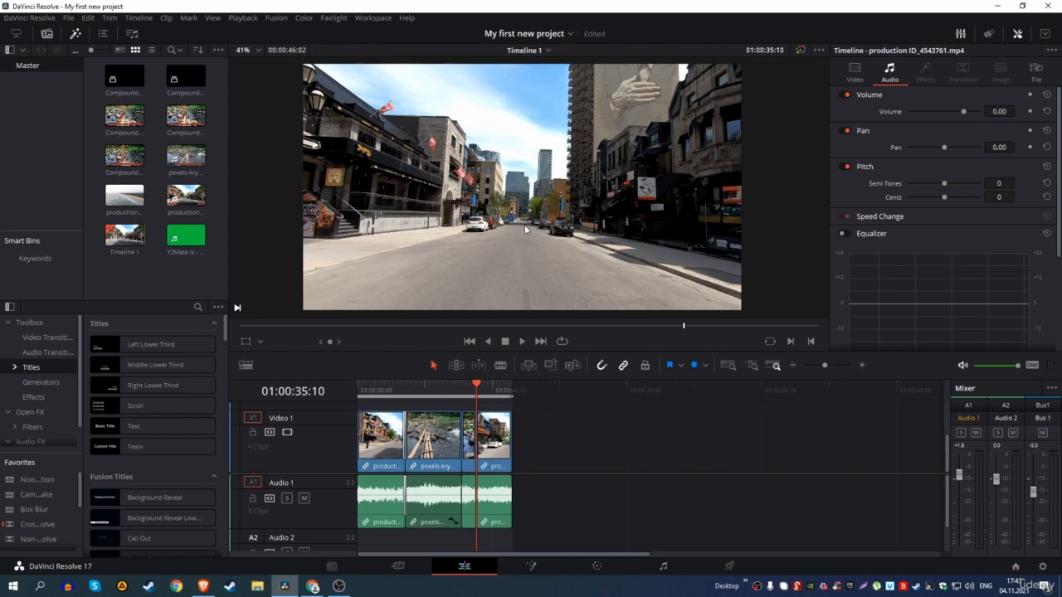
scroll(524, 224, down, 2)
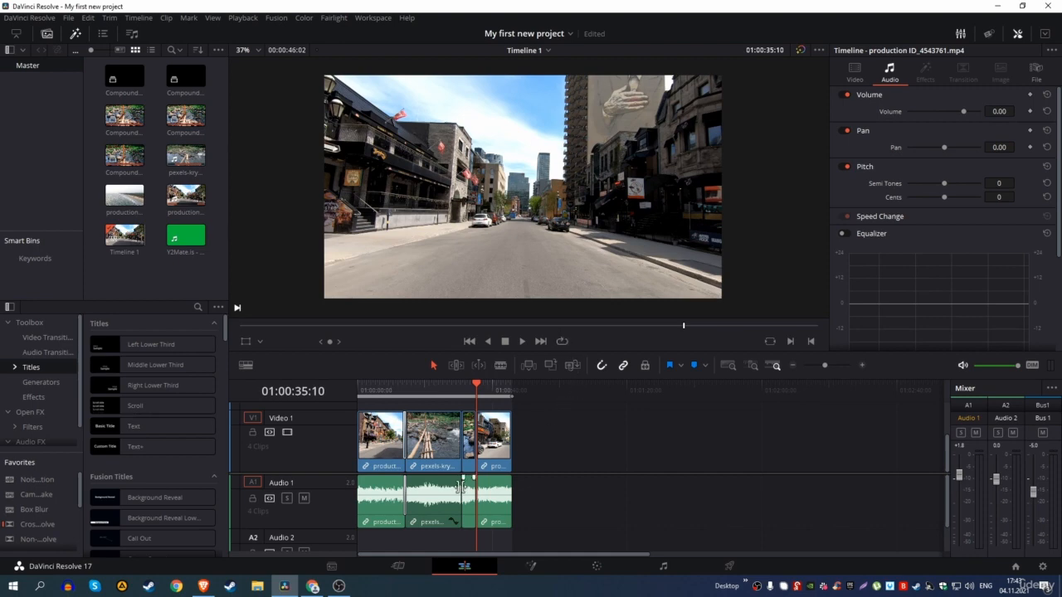
click(598, 565)
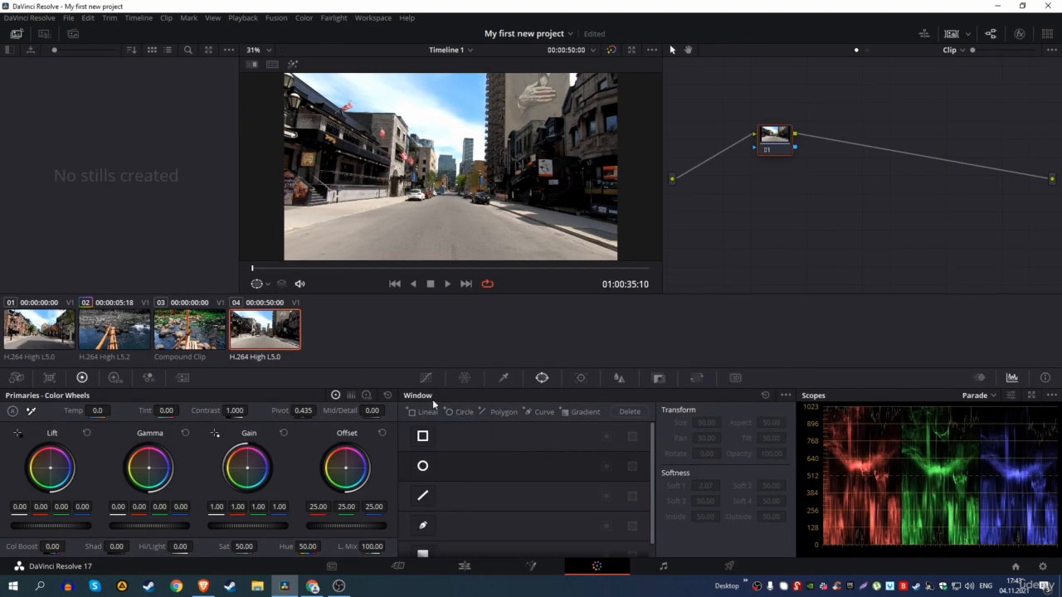
click(144, 336)
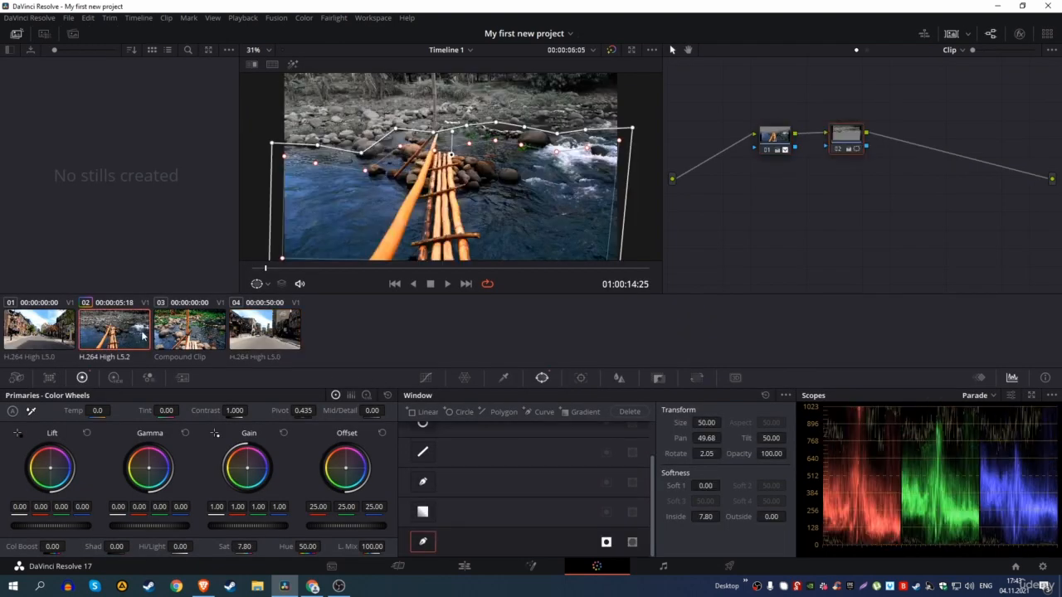
Step: Review clip 02's window grade, return to the Edit page and launch Chrome
scroll(682, 157, down, 2)
scroll(498, 165, down, 2)
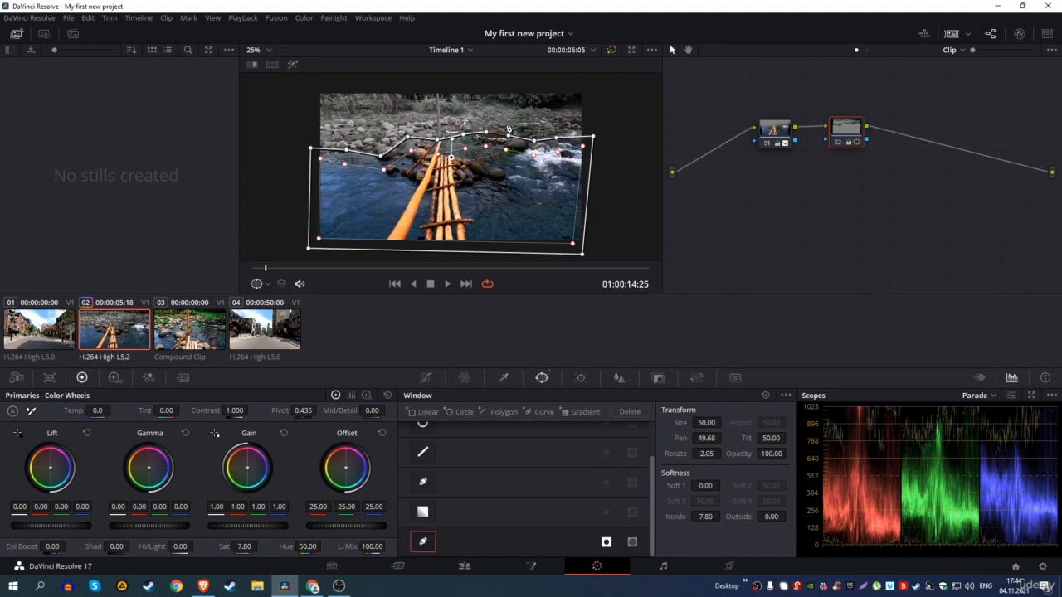
scroll(509, 118, up, 1)
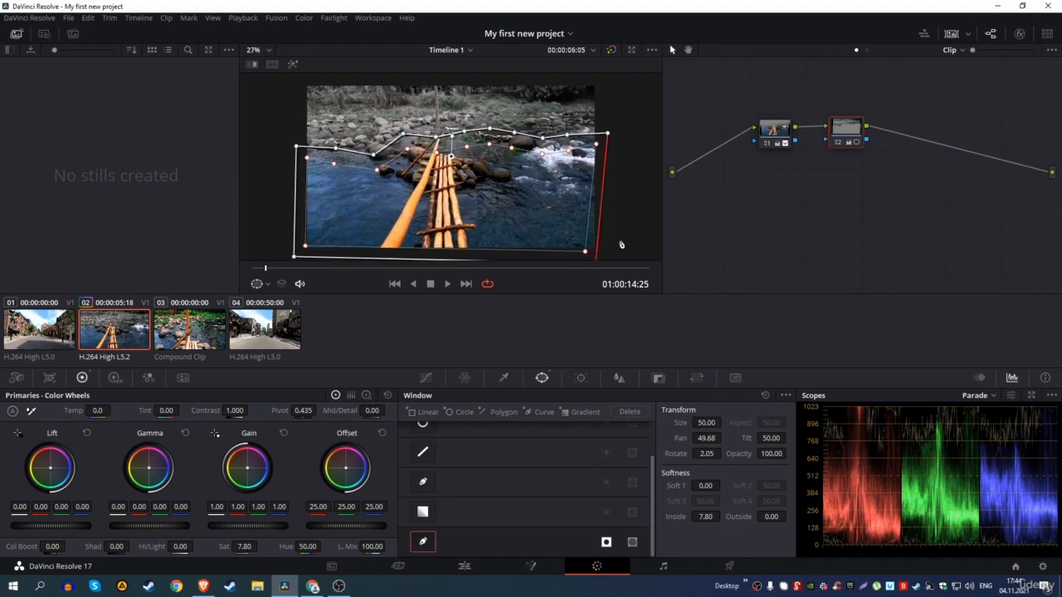
click(468, 569)
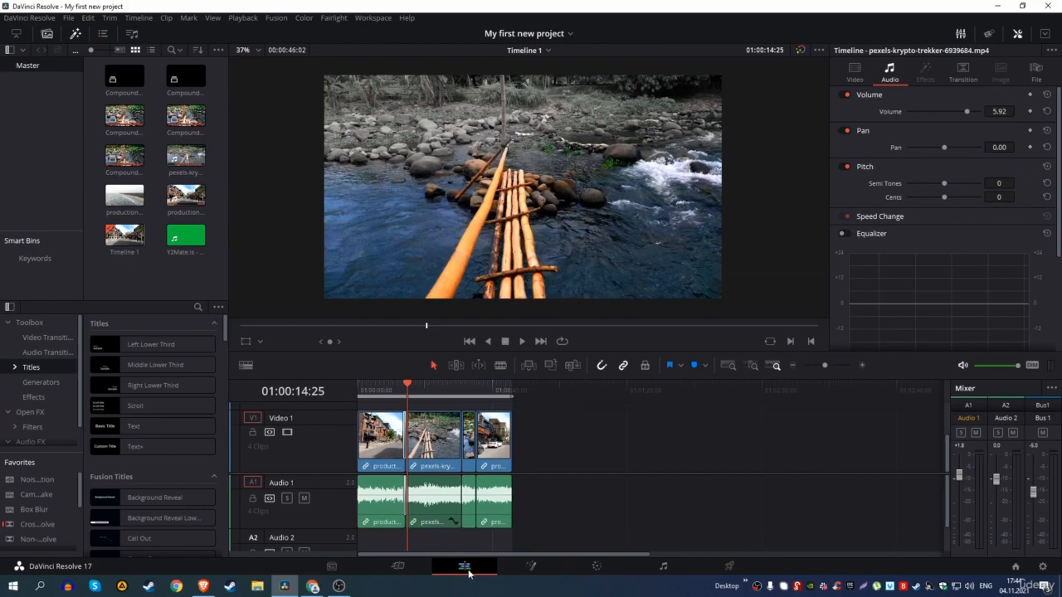
click(311, 587)
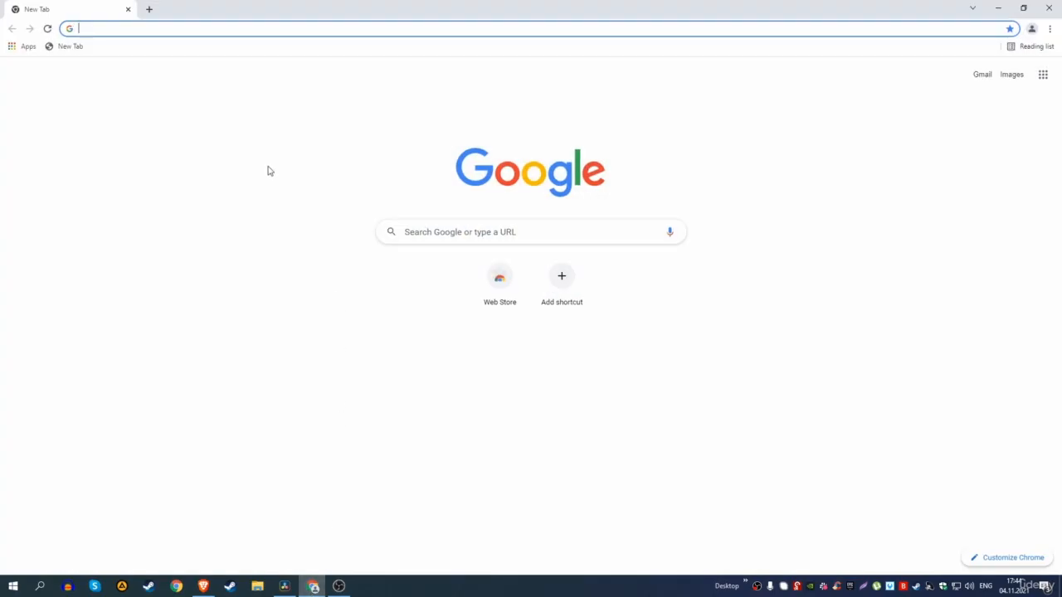
Step: Search 'drive' and drop five raw-footage files into the Google Drive 'example' folder
text(drive)
key(Return)
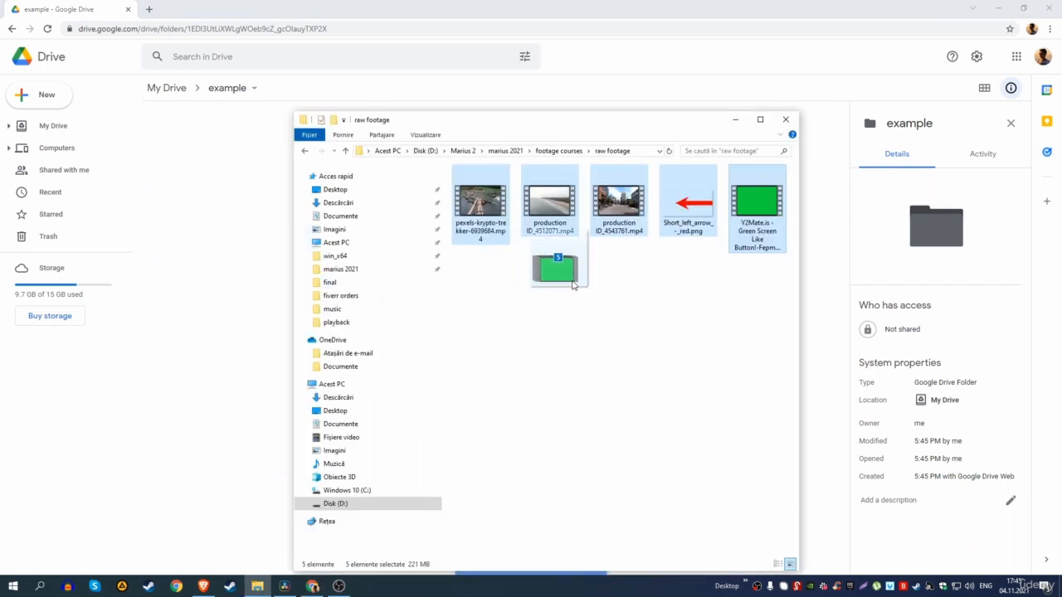
drag(548, 296, 581, 249)
drag(762, 239, 216, 315)
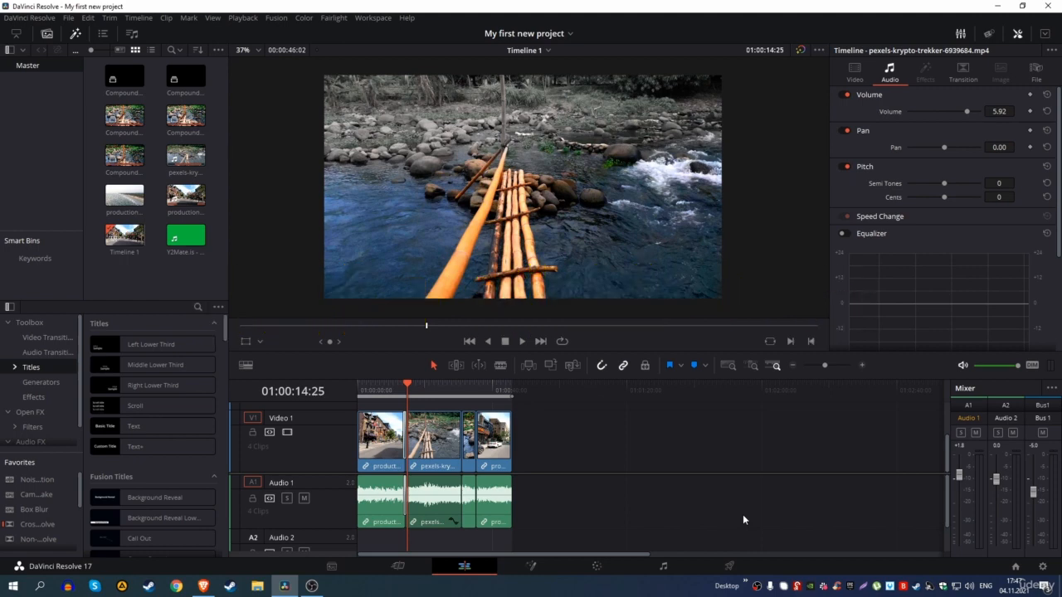
Step: Export Timeline 1.drt and My first new project.drp, then bring up the Project Manager
key(ctrl+shift+o)
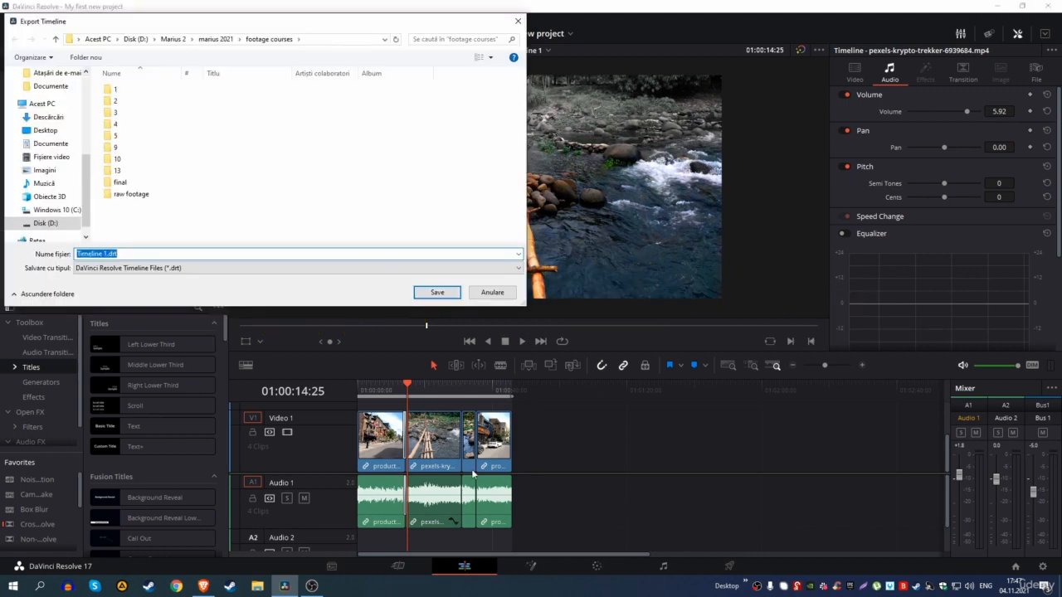
click(437, 292)
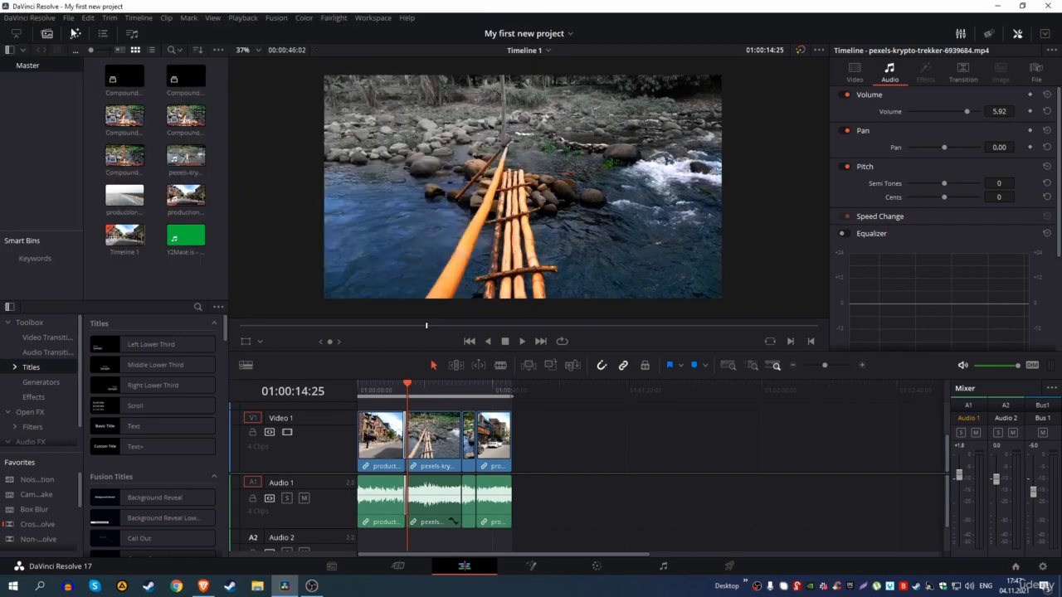
click(65, 17)
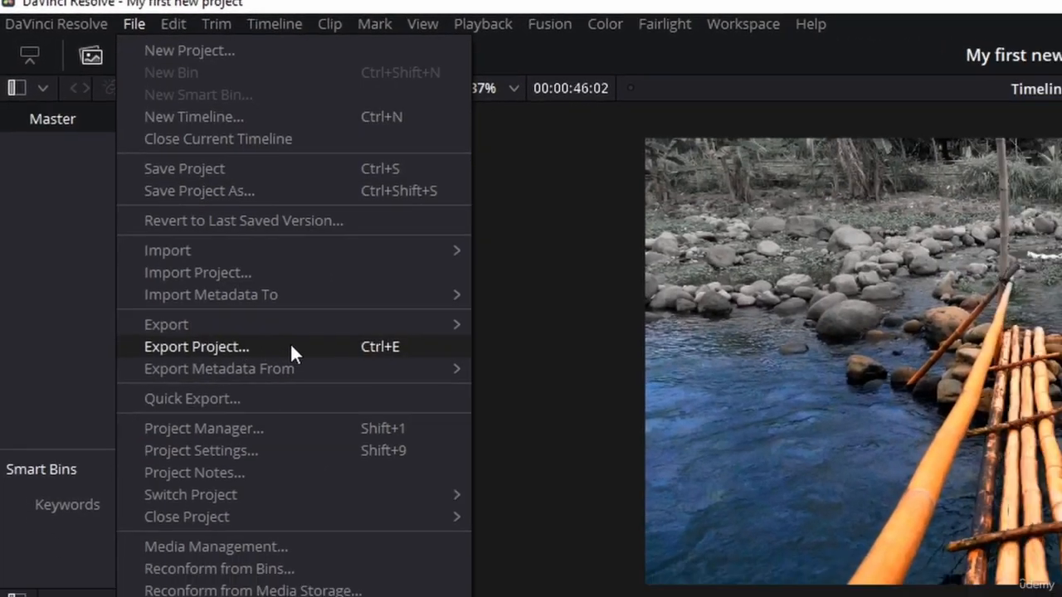
click(258, 370)
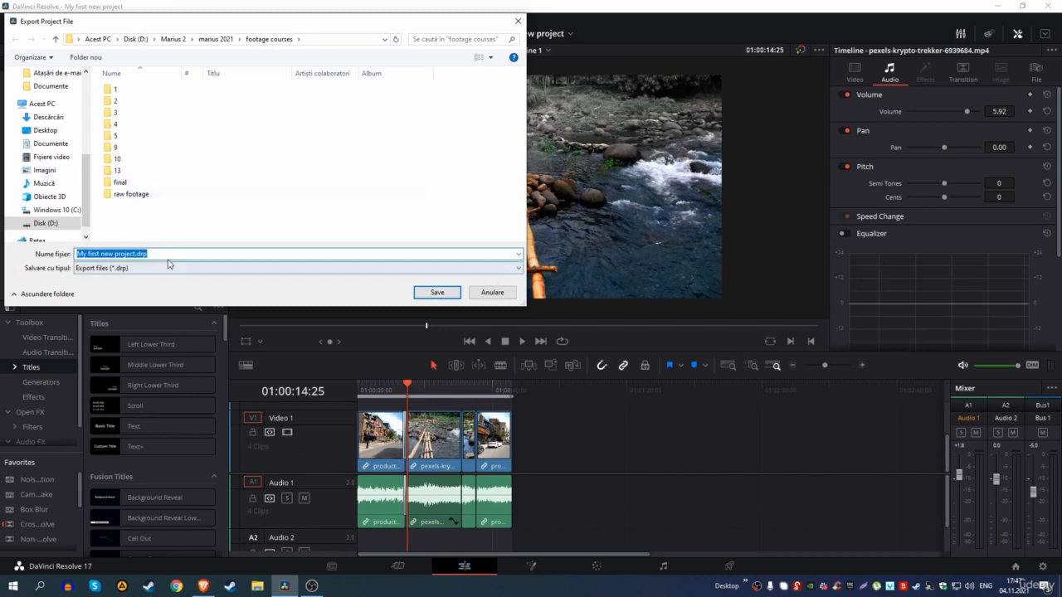
key(Return)
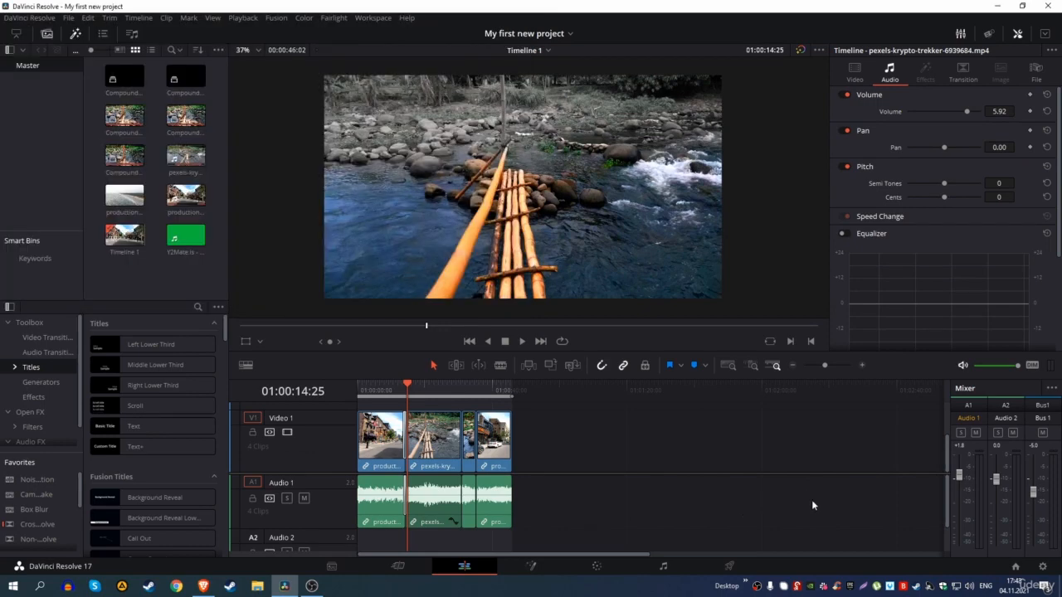
click(1015, 566)
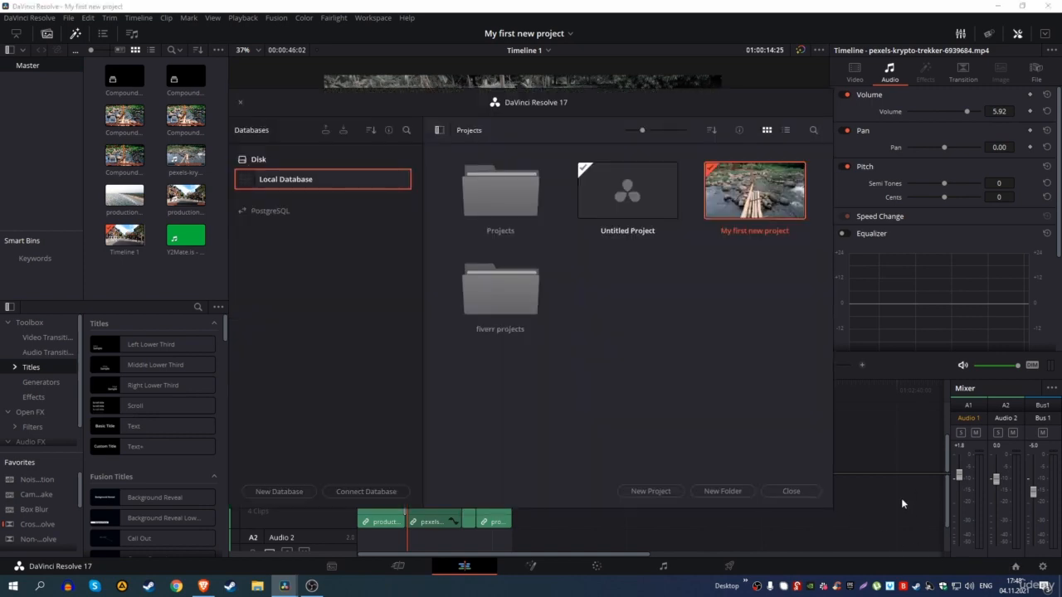
Step: Open fiverr.drt from the new set folder into DaVinci Resolve's Untitled Project
right_click(749, 198)
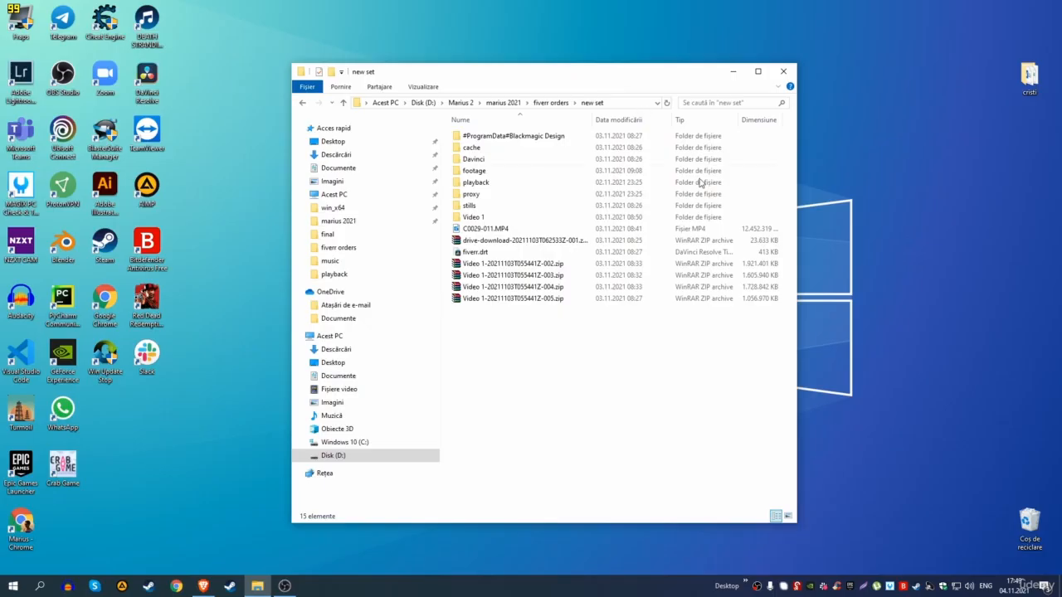
click(489, 256)
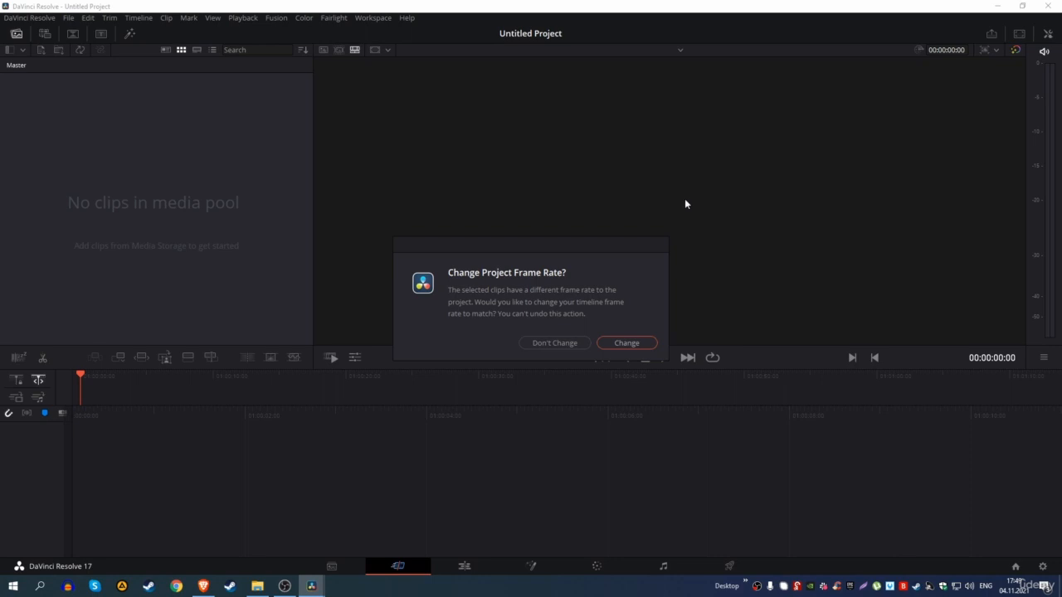
Step: Change the project frame rate to match the clips, skip the media search, and go to Edit
click(628, 343)
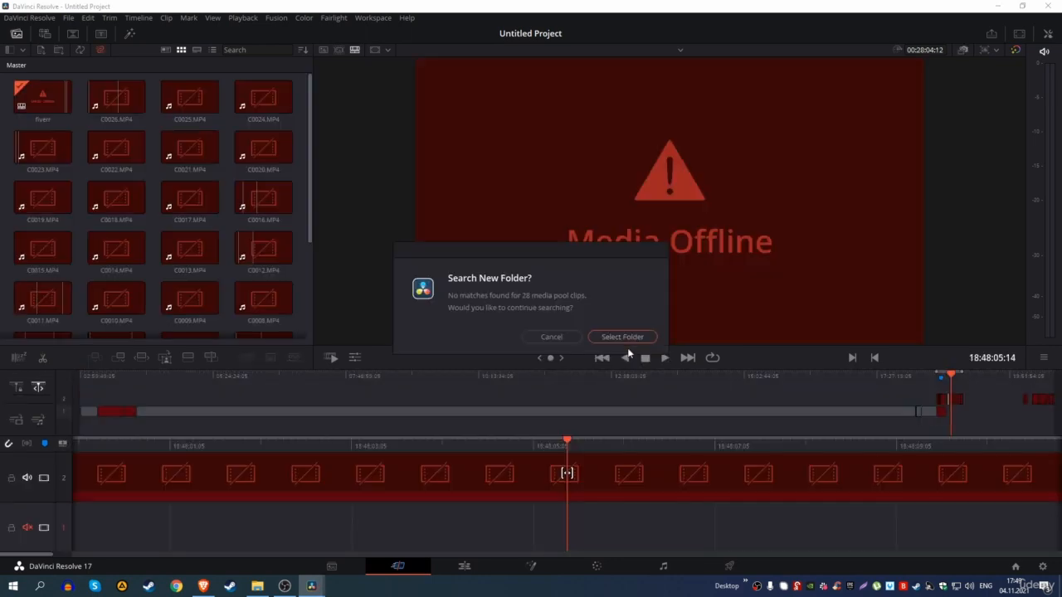
click(554, 338)
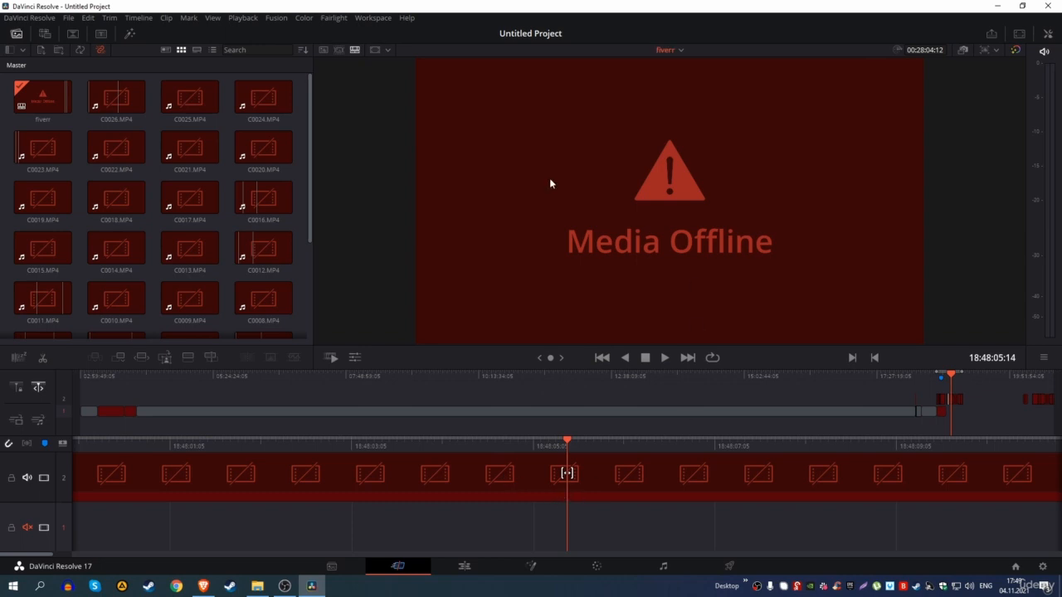
click(465, 567)
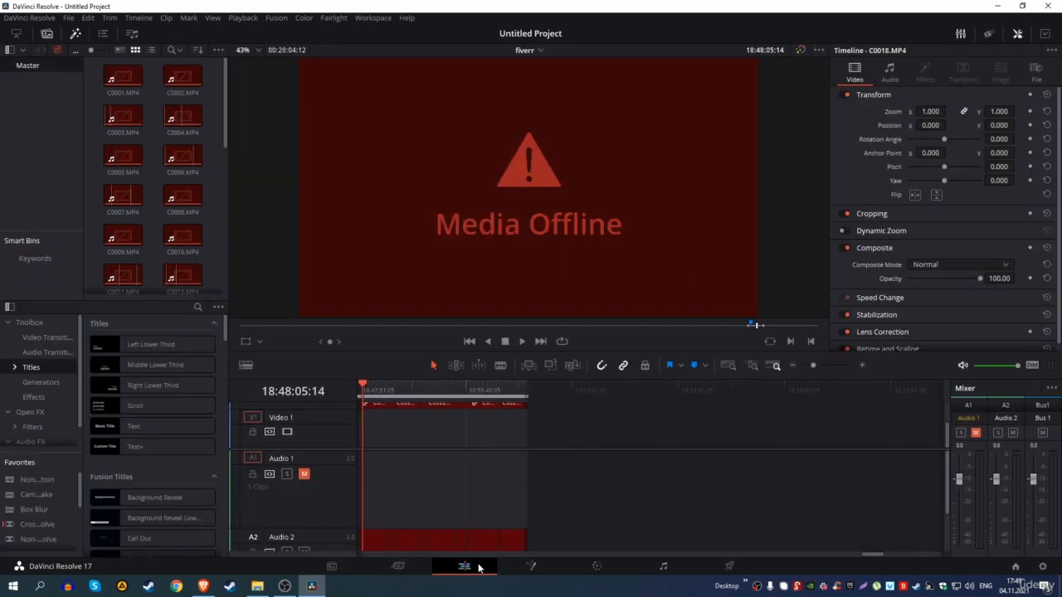
Step: Relink all media pool clips from fiverr orders, then comprehensively search for the 18 missing ones
click(181, 113)
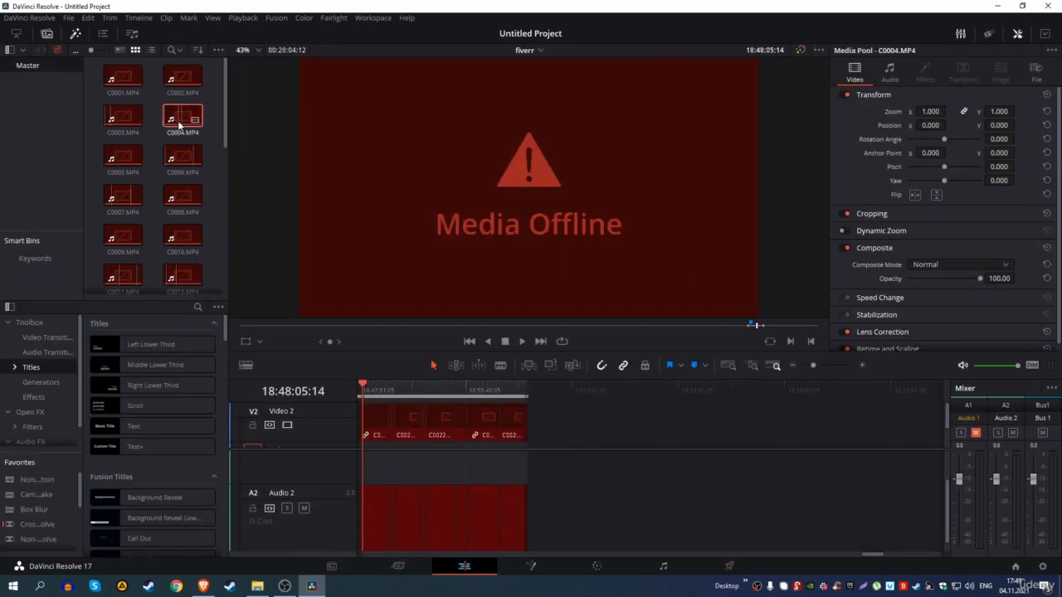
key(ctrl+a)
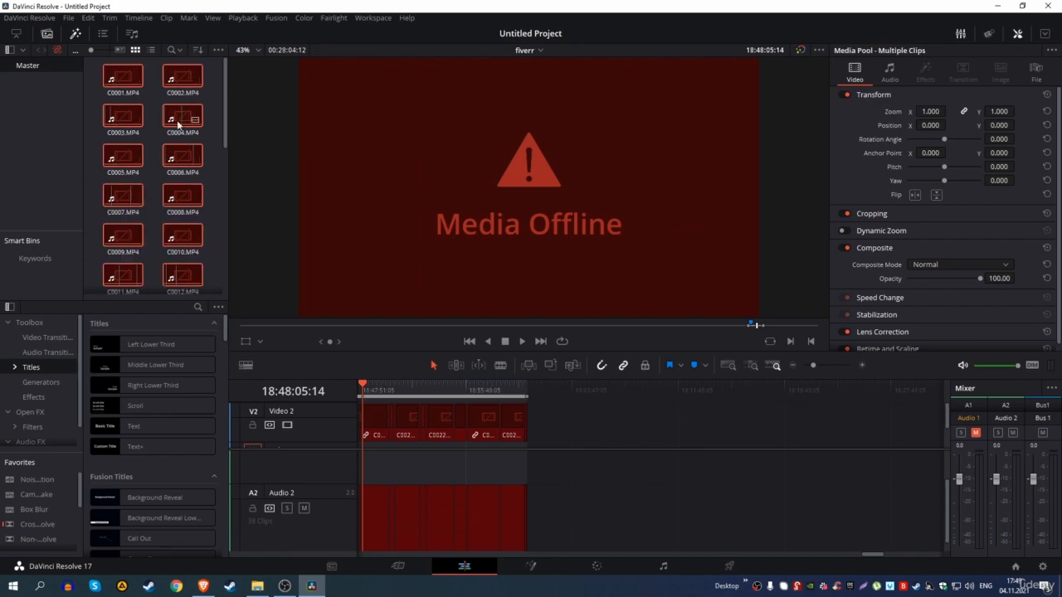
right_click(178, 119)
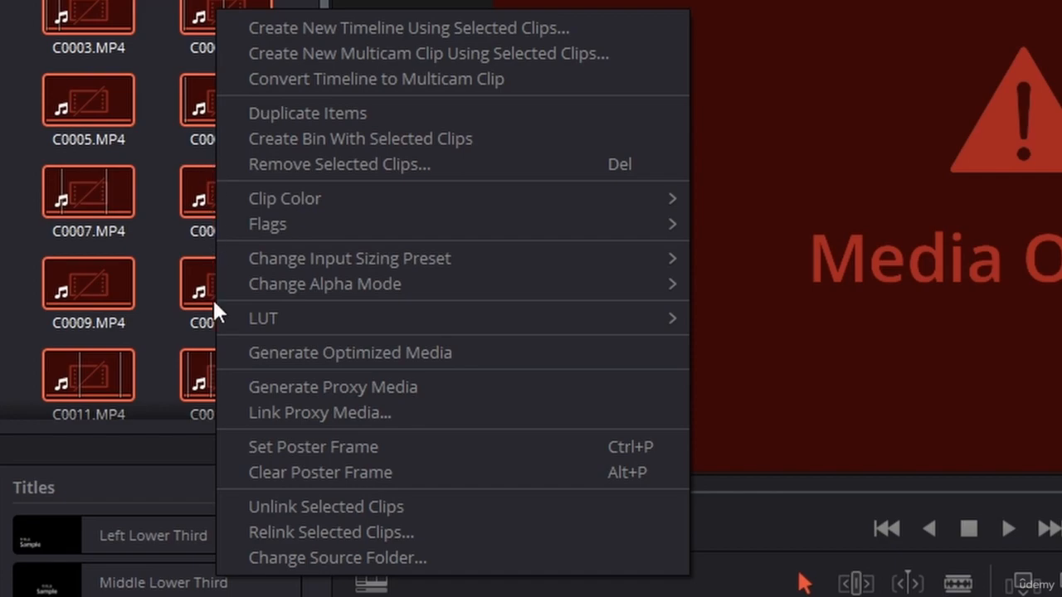
click(224, 528)
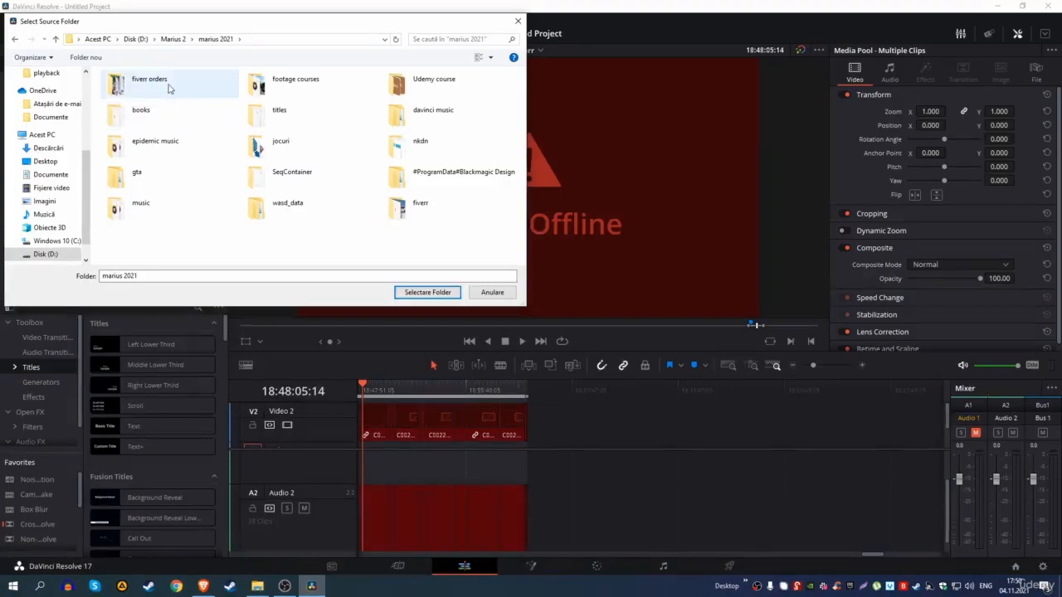
click(168, 87)
click(408, 293)
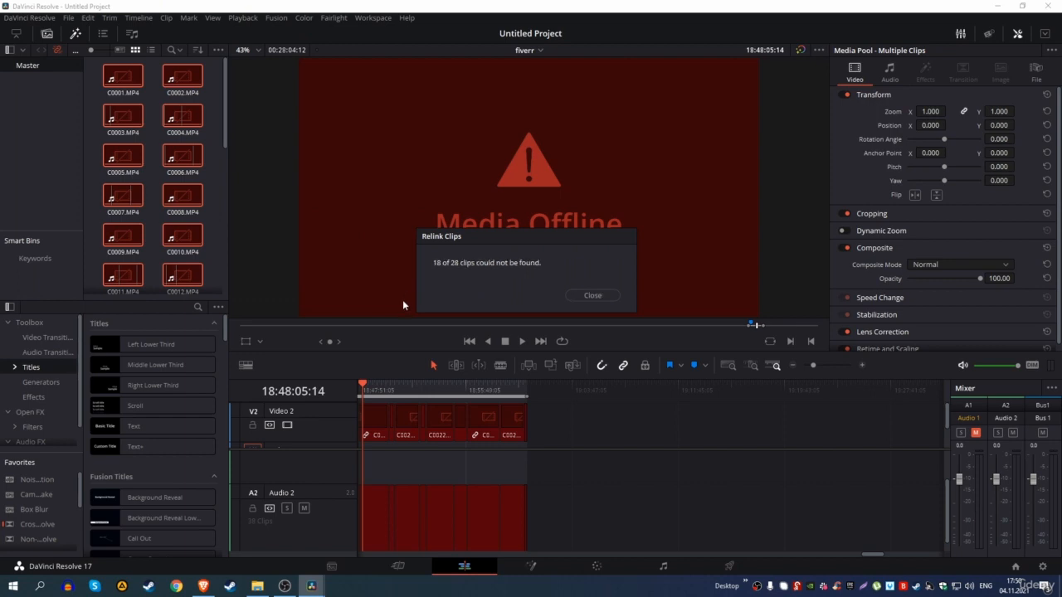
click(576, 297)
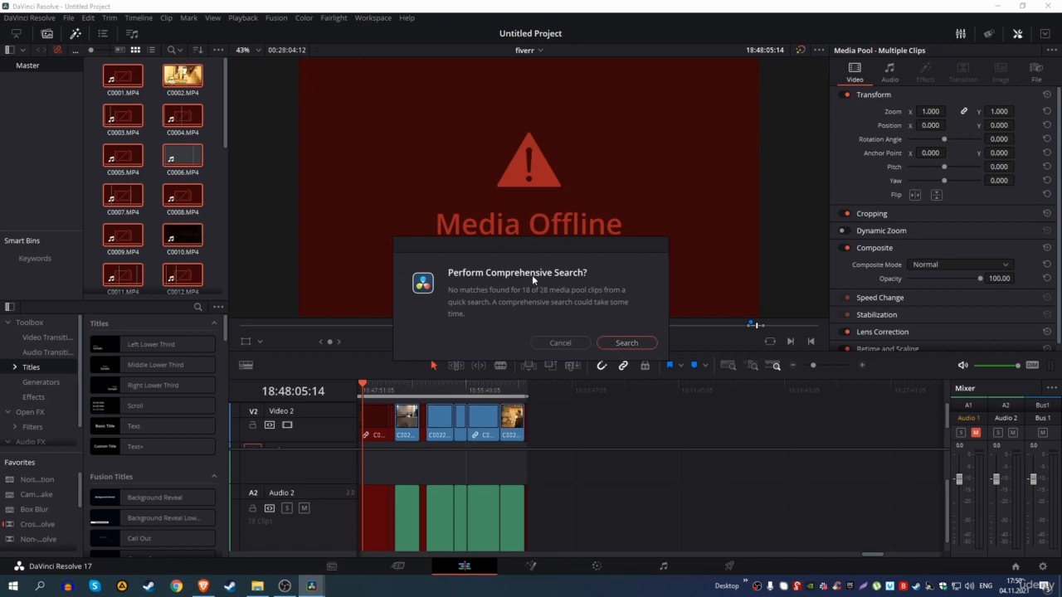
click(623, 345)
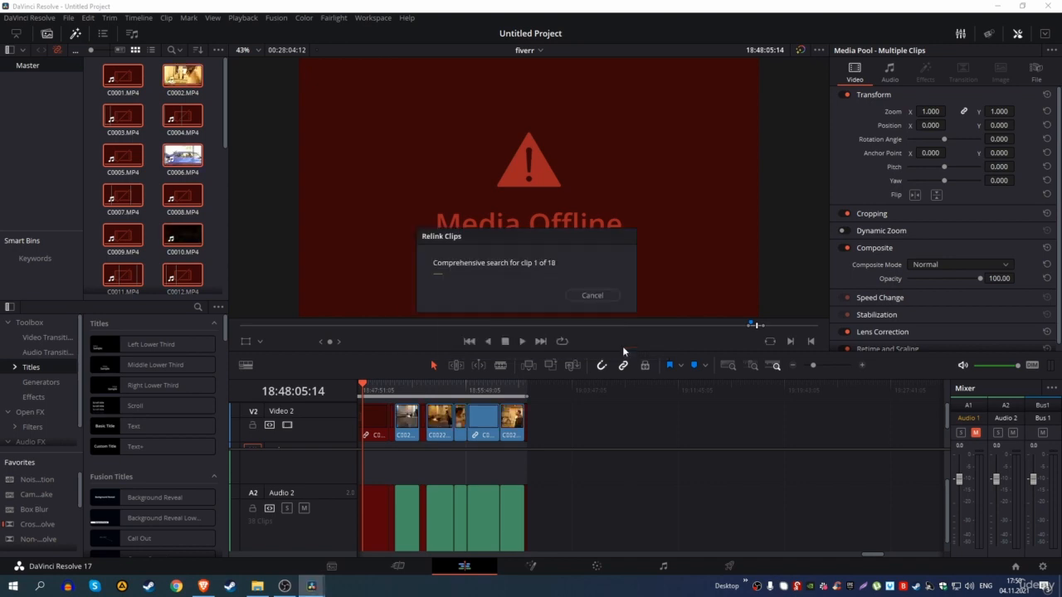